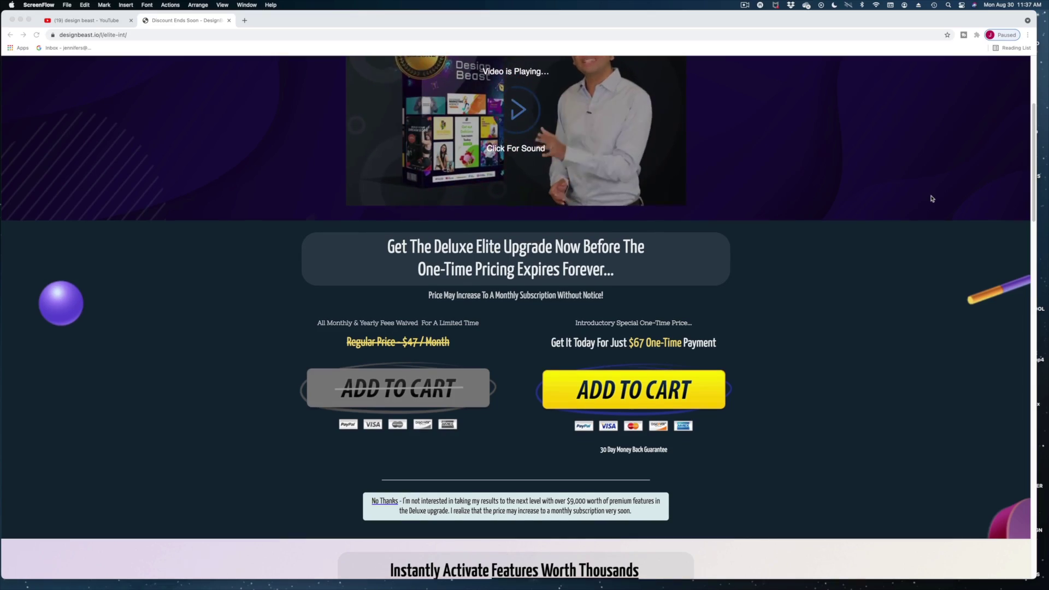
- Scroll down and back up the DesignBeast sales page to survey its content
{"action": "scroll", "coordinate": [932, 199], "scroll_direction": "down", "scroll_amount": 3}
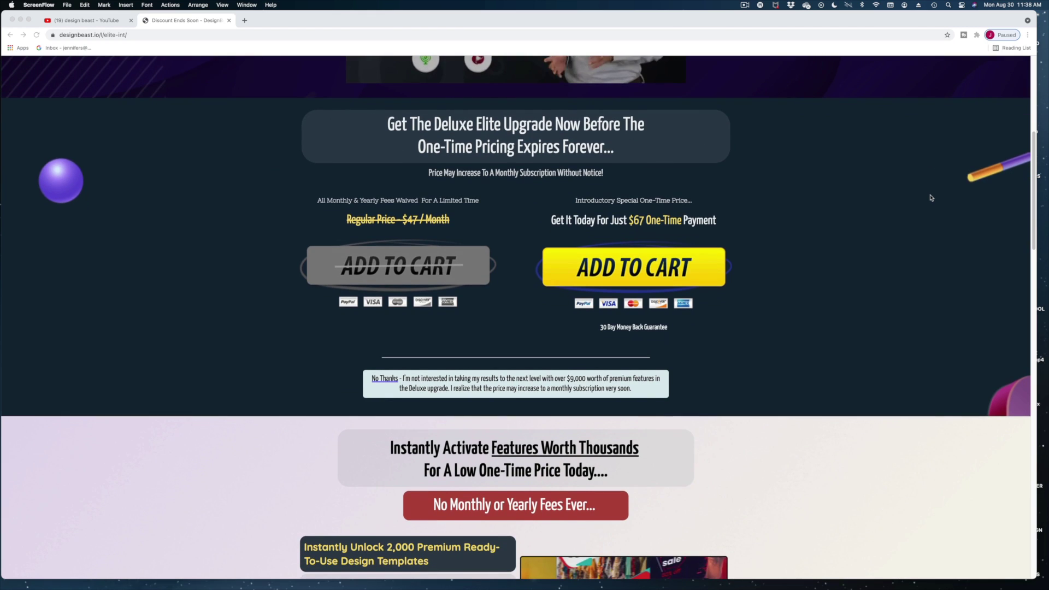
{"action": "scroll", "coordinate": [931, 197], "scroll_direction": "down", "scroll_amount": 10}
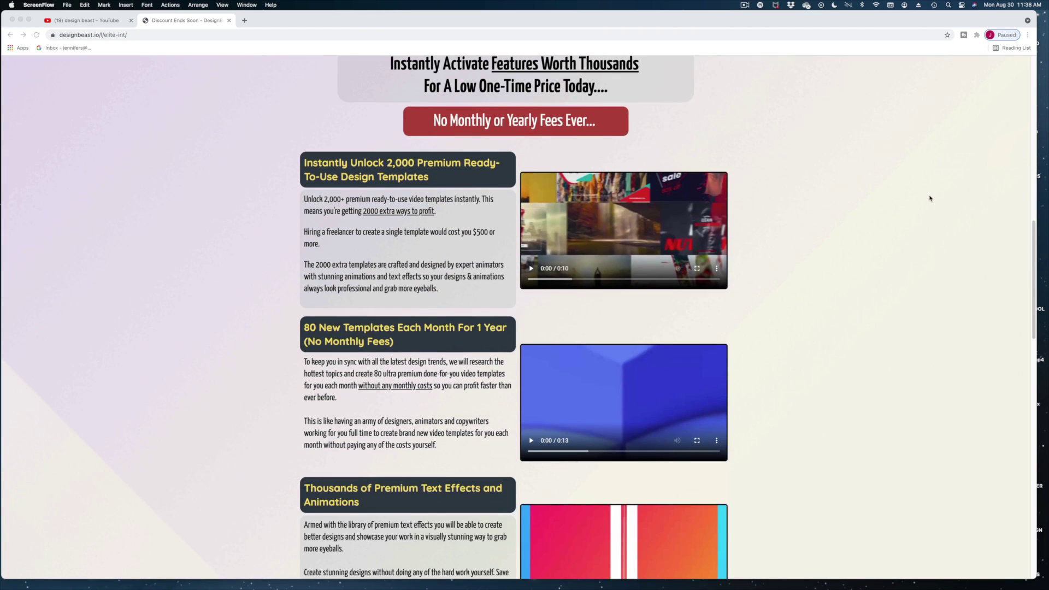
{"action": "scroll", "coordinate": [932, 197], "scroll_direction": "up", "scroll_amount": 13}
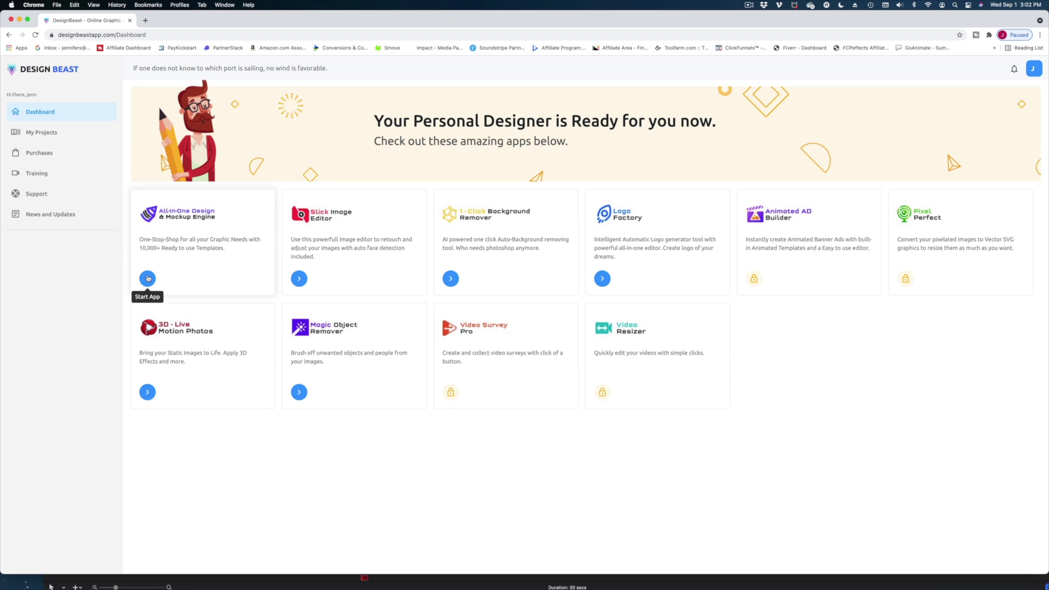
- Launch the All-in-One engine, show 1080 x 1080 Instagram Ad templates and pick Summer Big Sale
{"action": "left_click", "coordinate": [150, 279]}
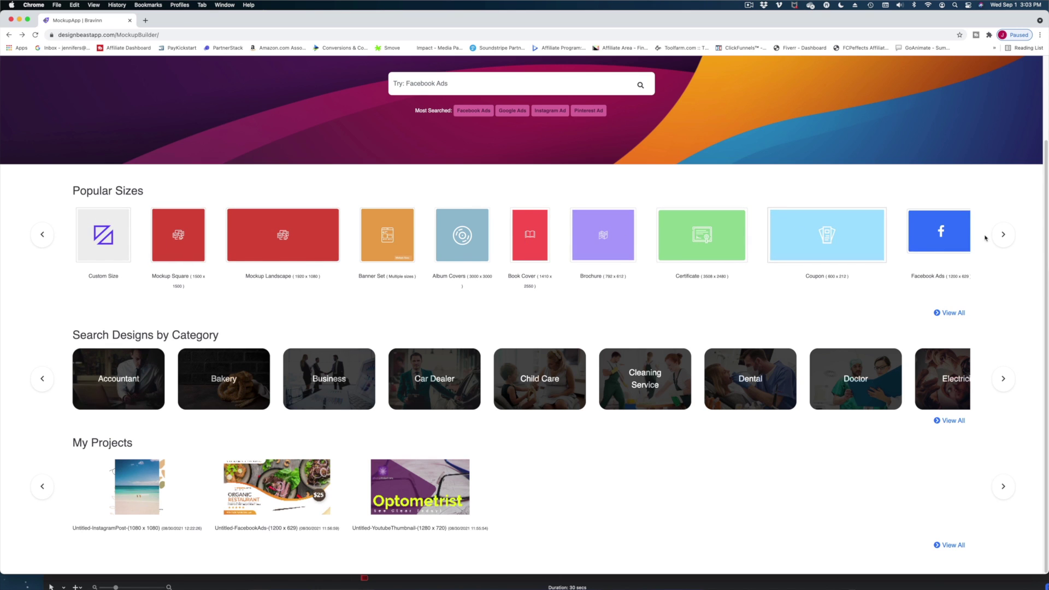
{"action": "left_click", "coordinate": [1005, 235]}
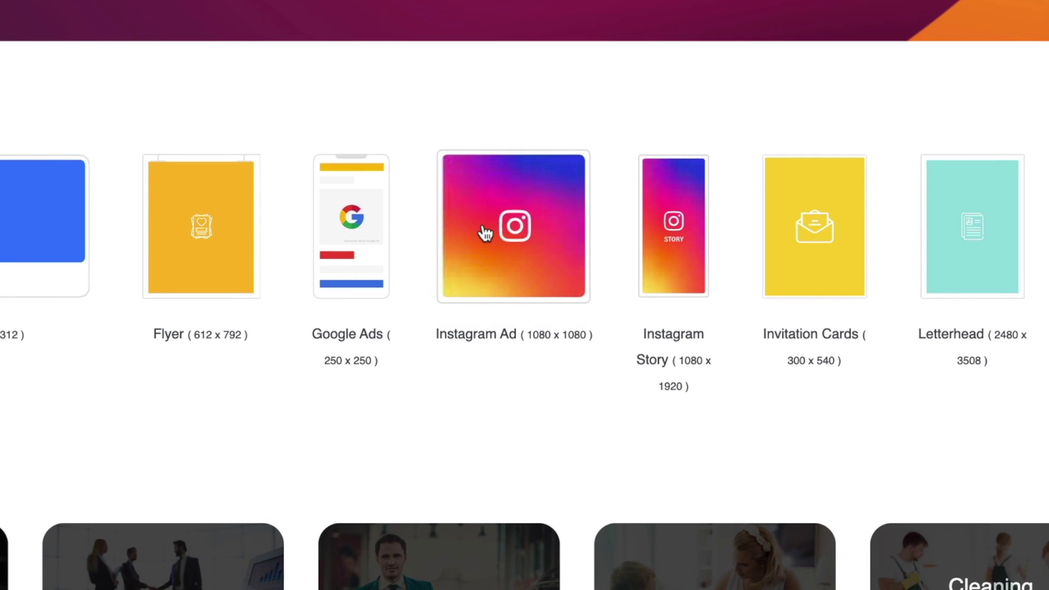
{"action": "left_click", "coordinate": [485, 234]}
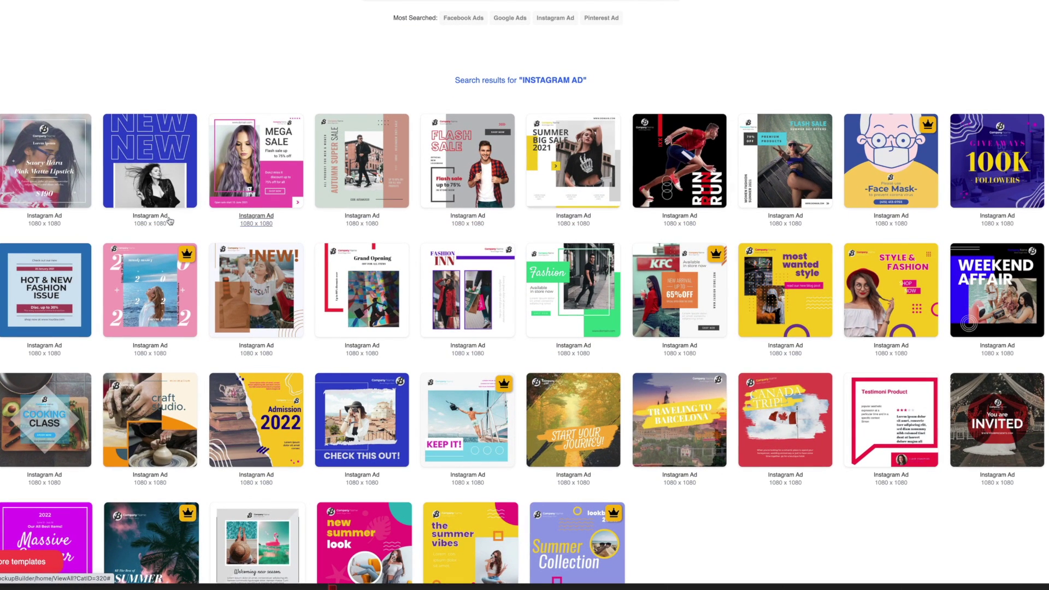
{"action": "scroll", "coordinate": [626, 347], "scroll_direction": "down", "scroll_amount": 3}
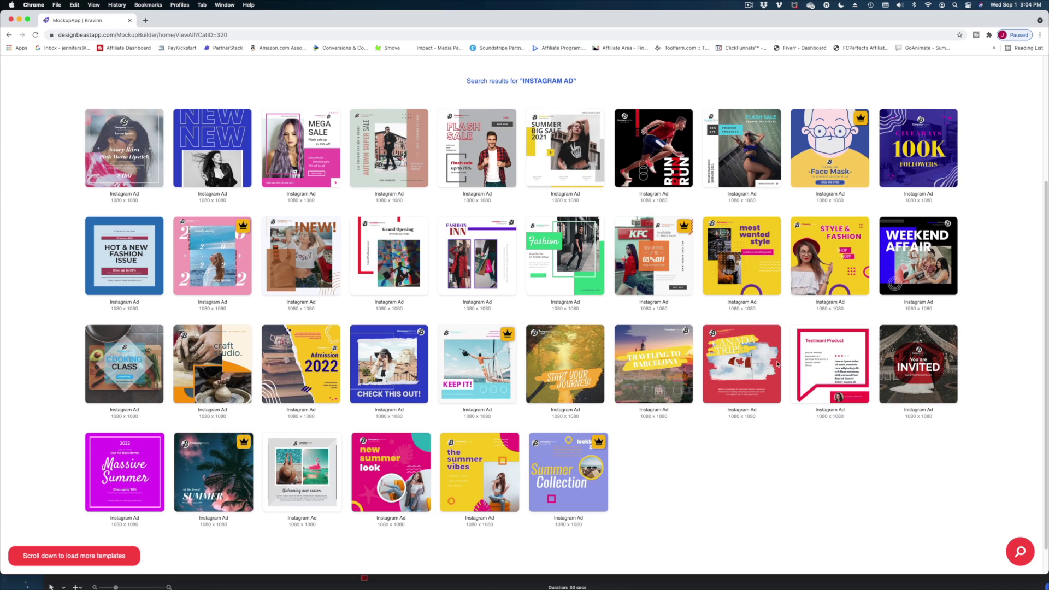
{"action": "left_click", "coordinate": [552, 185]}
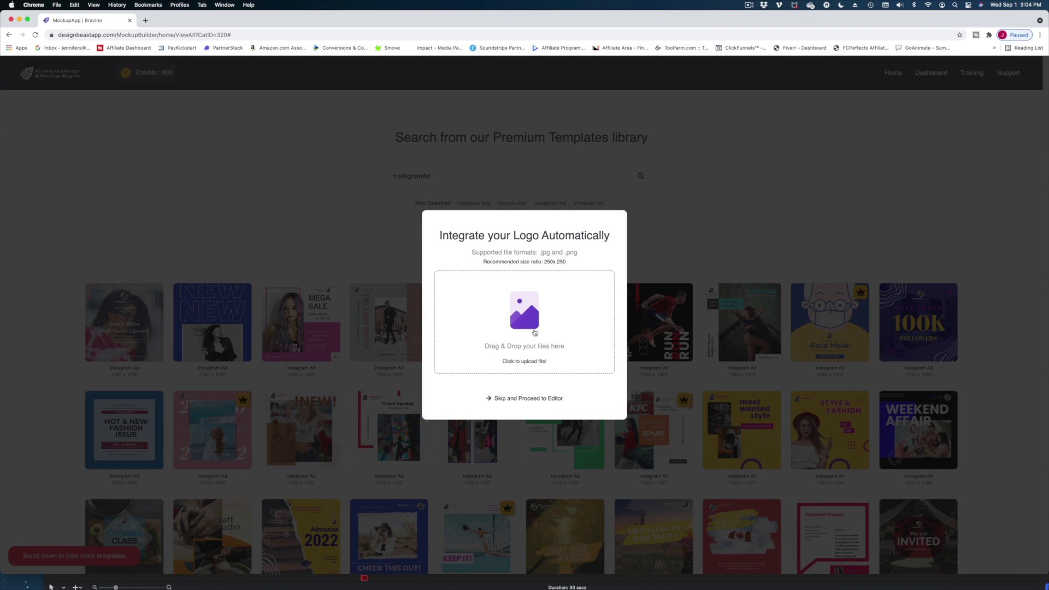
{"action": "left_click", "coordinate": [540, 344]}
{"action": "left_click", "coordinate": [260, 268]}
{"action": "left_click", "coordinate": [361, 173]}
{"action": "left_click", "coordinate": [796, 451]}
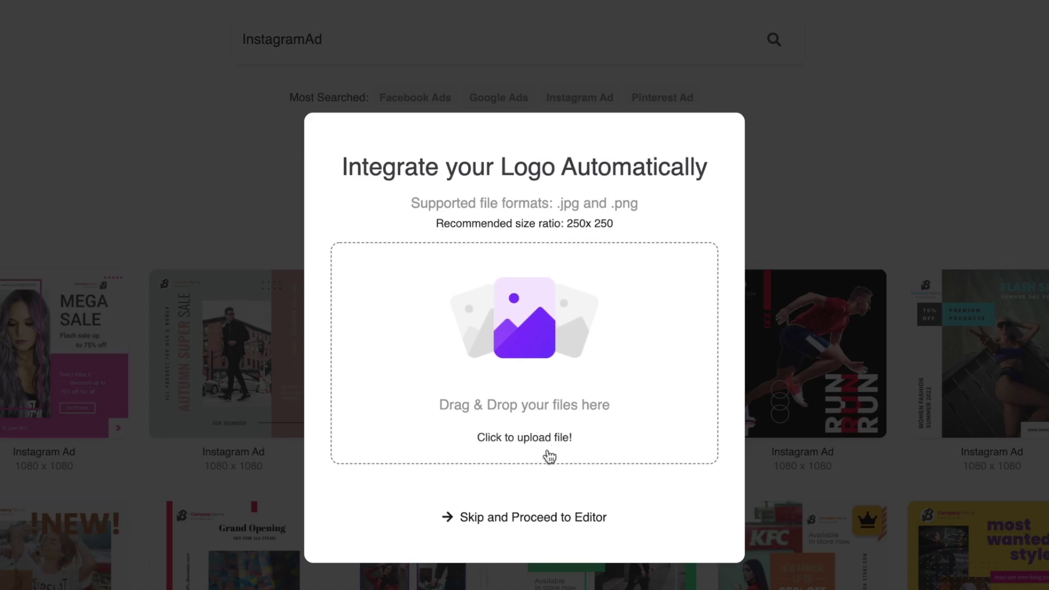
{"action": "left_click", "coordinate": [517, 519]}
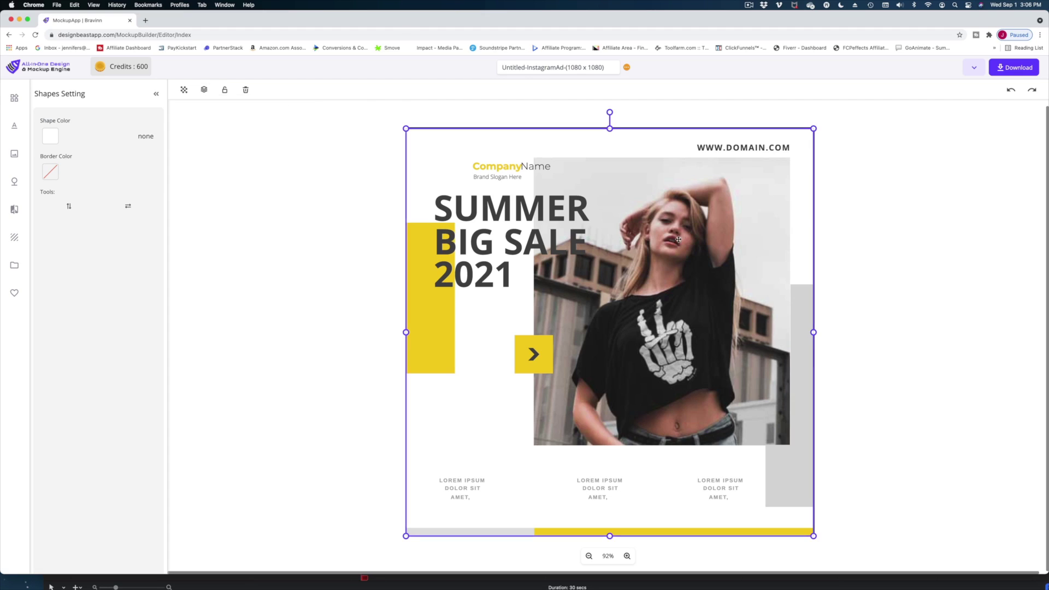
- Realign the background and yellow rectangles, then recolour the white background green (#1DAE66)
{"action": "left_click_drag", "start_coordinate": [284, 167], "coordinate": [362, 240]}
{"action": "left_click_drag", "start_coordinate": [430, 295], "coordinate": [430, 291]}
{"action": "mouse_move", "coordinate": [565, 531]}
{"action": "left_mouse_down"}
{"action": "mouse_move", "coordinate": [583, 530]}
{"action": "mouse_move", "coordinate": [565, 529]}
{"action": "left_mouse_up"}
{"action": "left_click_drag", "start_coordinate": [656, 471], "coordinate": [547, 438]}
{"action": "left_click", "coordinate": [50, 136]}
{"action": "left_click", "coordinate": [153, 206]}
{"action": "left_click_drag", "start_coordinate": [131, 185], "coordinate": [128, 192]}
- Select the CompanyName text, headline and arrow box, undoing an accidental background move
{"action": "left_click", "coordinate": [500, 166]}
{"action": "left_click", "coordinate": [511, 210]}
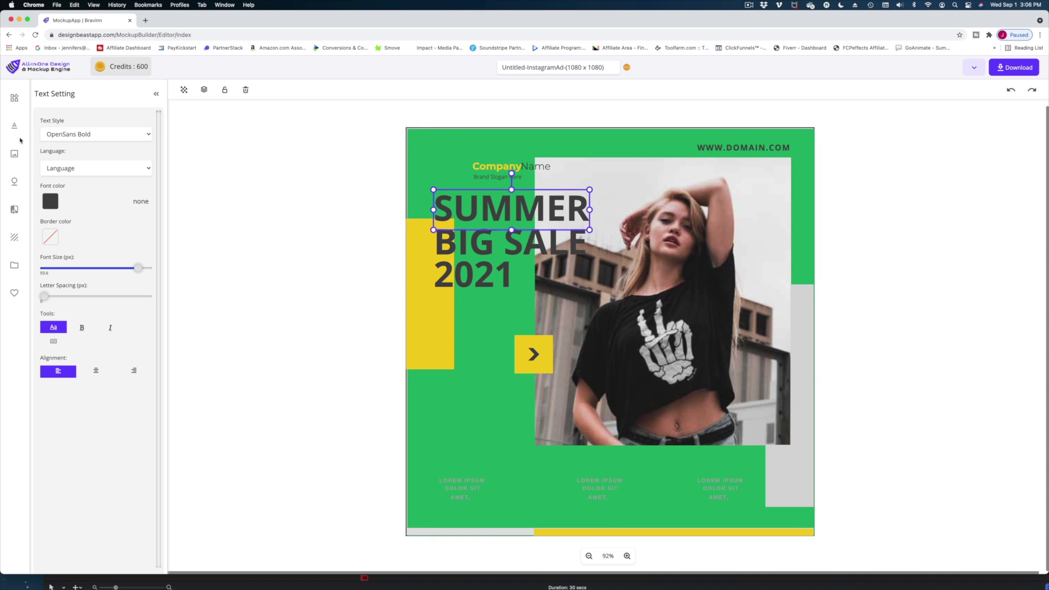
{"action": "left_click", "coordinate": [534, 355]}
{"action": "left_click_drag", "start_coordinate": [802, 262], "coordinate": [788, 263]}
{"action": "key", "text": "ctrl+z"}
{"action": "key", "text": "ctrl+z"}
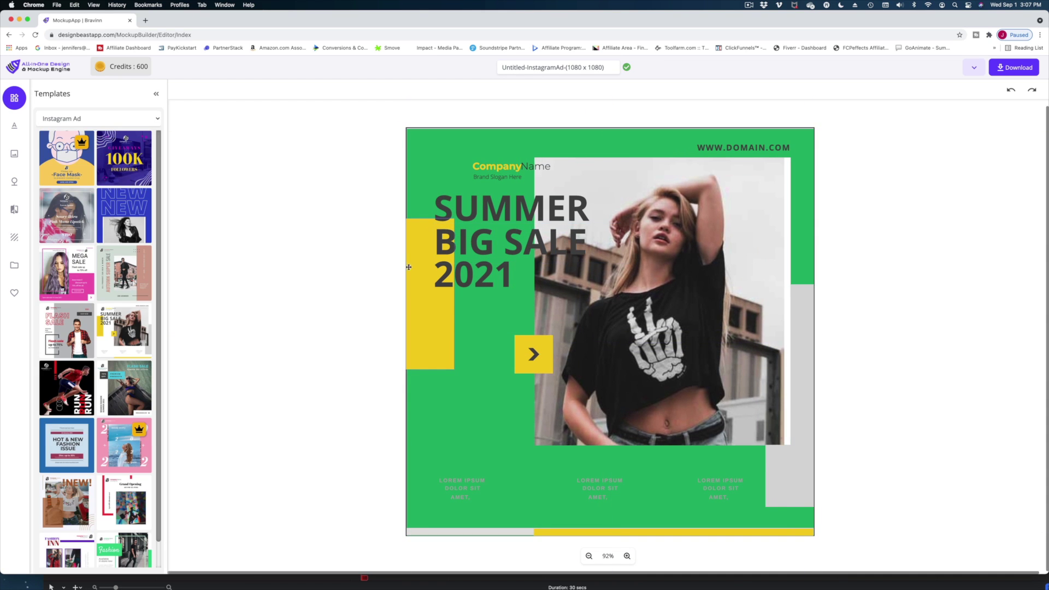
- Select the SUMMER headline and browse the font list, closing it without changing the font
{"action": "left_click_drag", "start_coordinate": [601, 148], "coordinate": [602, 148]}
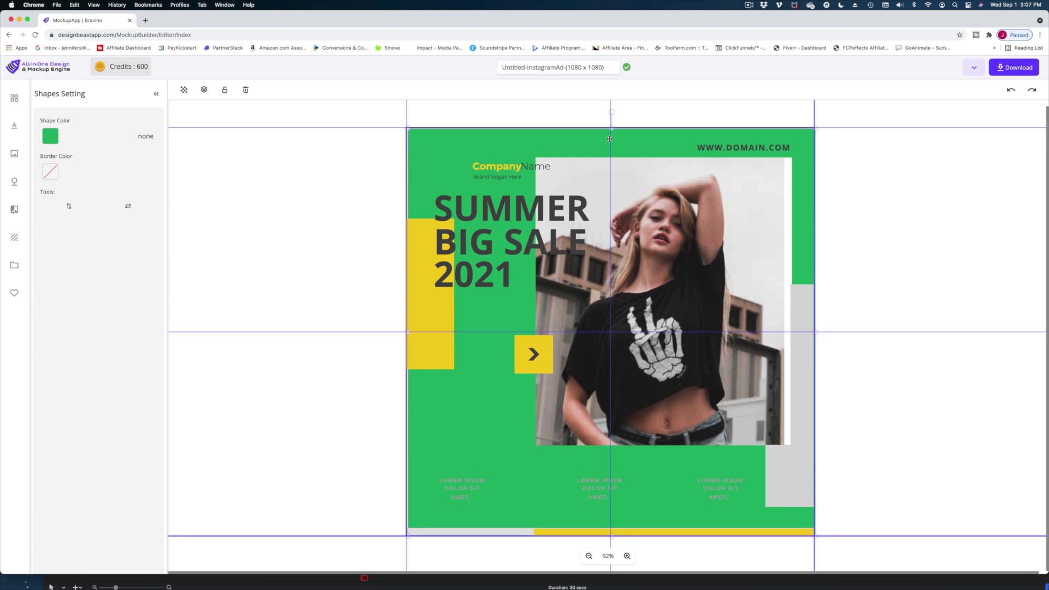
{"action": "left_click", "coordinate": [444, 221]}
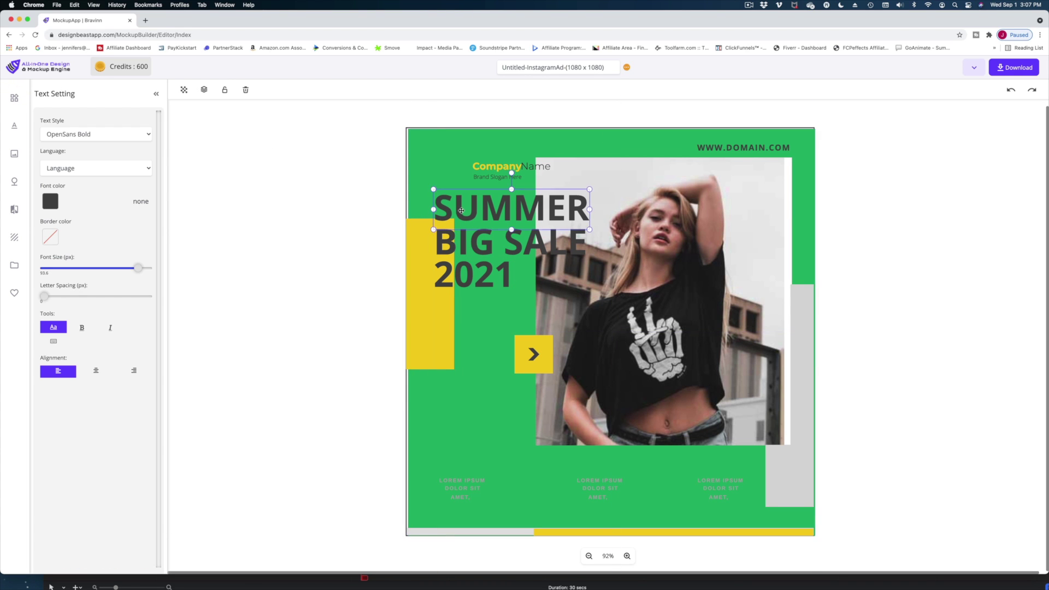
{"action": "left_click", "coordinate": [149, 135]}
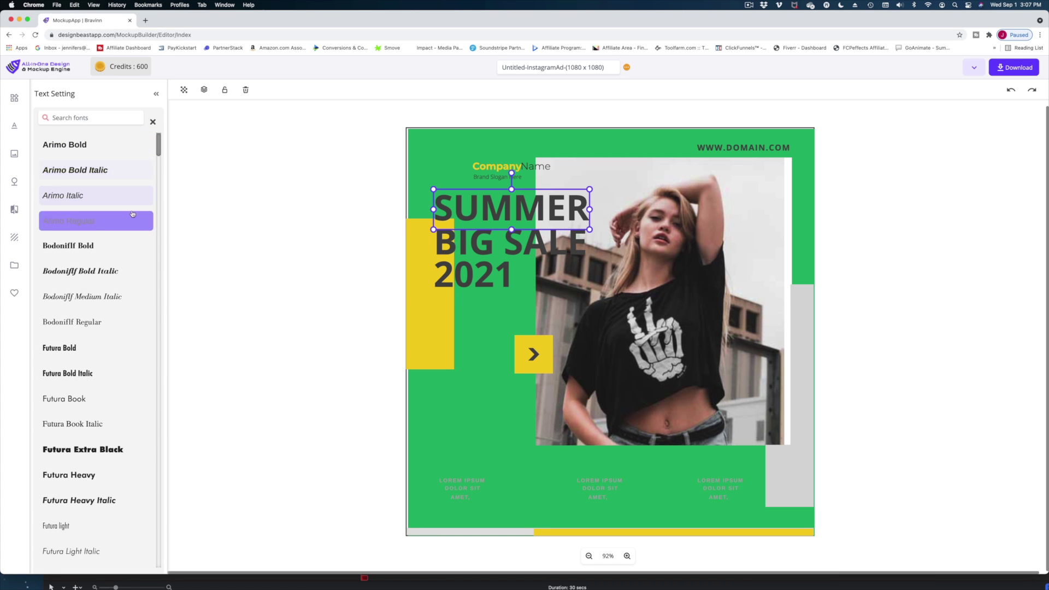
{"action": "scroll", "coordinate": [149, 336], "scroll_direction": "down", "scroll_amount": 15}
{"action": "scroll", "coordinate": [148, 337], "scroll_direction": "down", "scroll_amount": 20}
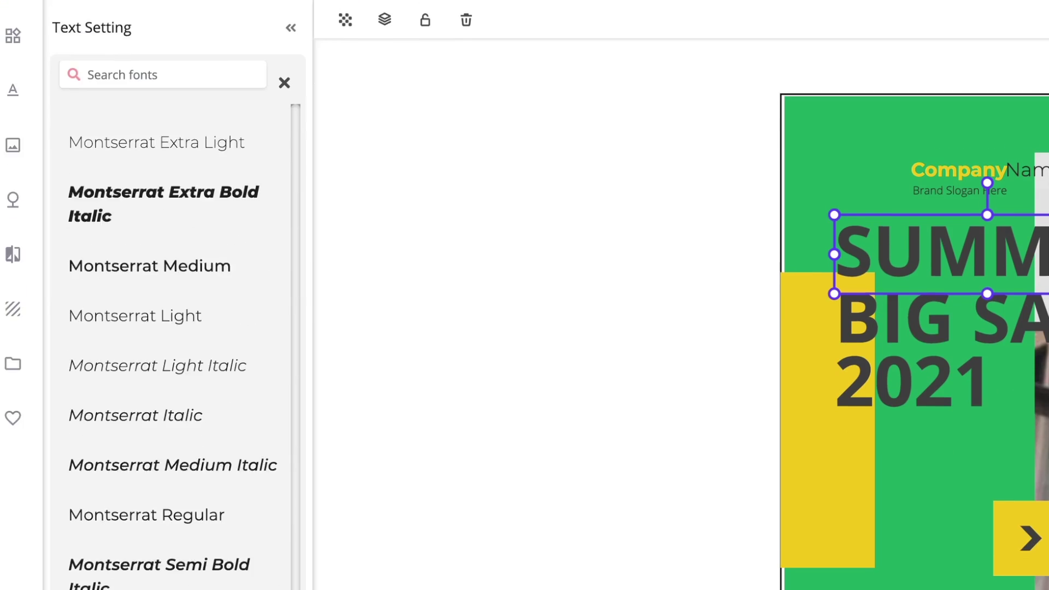
{"action": "scroll", "coordinate": [164, 383], "scroll_direction": "down", "scroll_amount": 15}
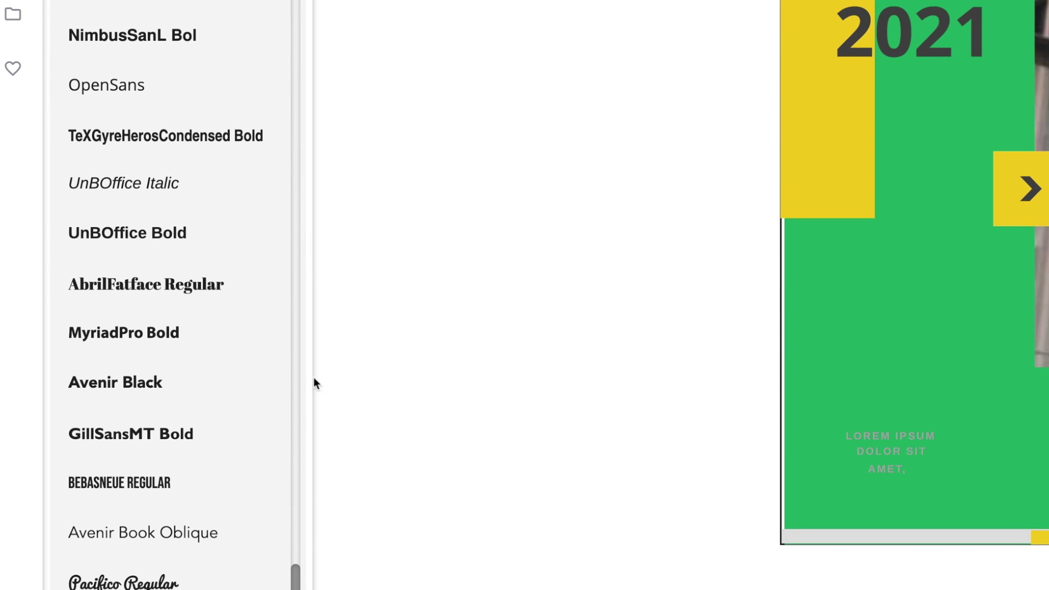
{"action": "scroll", "coordinate": [142, 393], "scroll_direction": "up", "scroll_amount": 5}
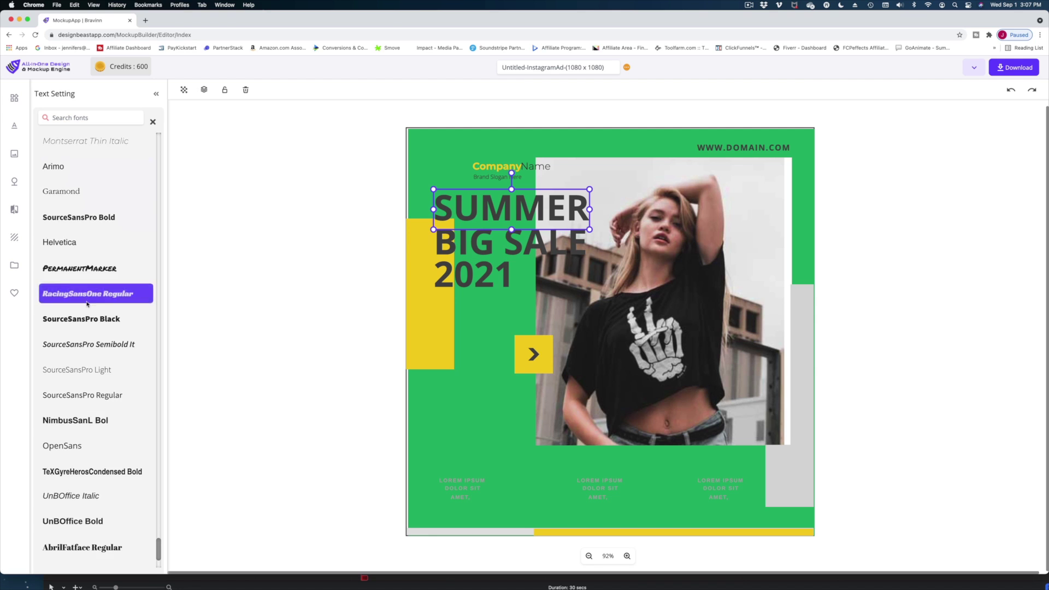
{"action": "scroll", "coordinate": [85, 317], "scroll_direction": "down", "scroll_amount": 5}
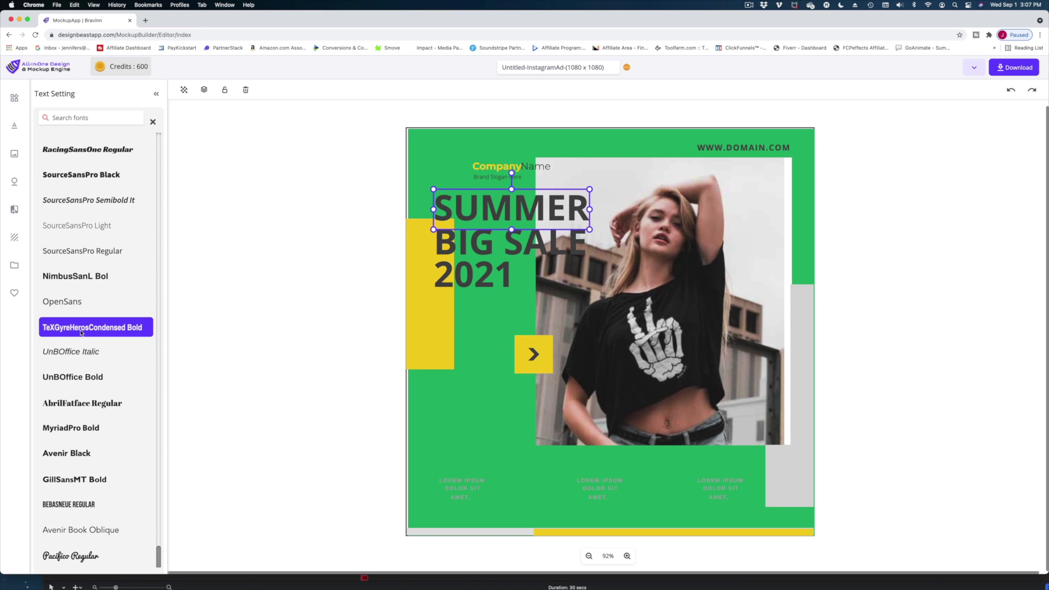
{"action": "left_click", "coordinate": [80, 113]}
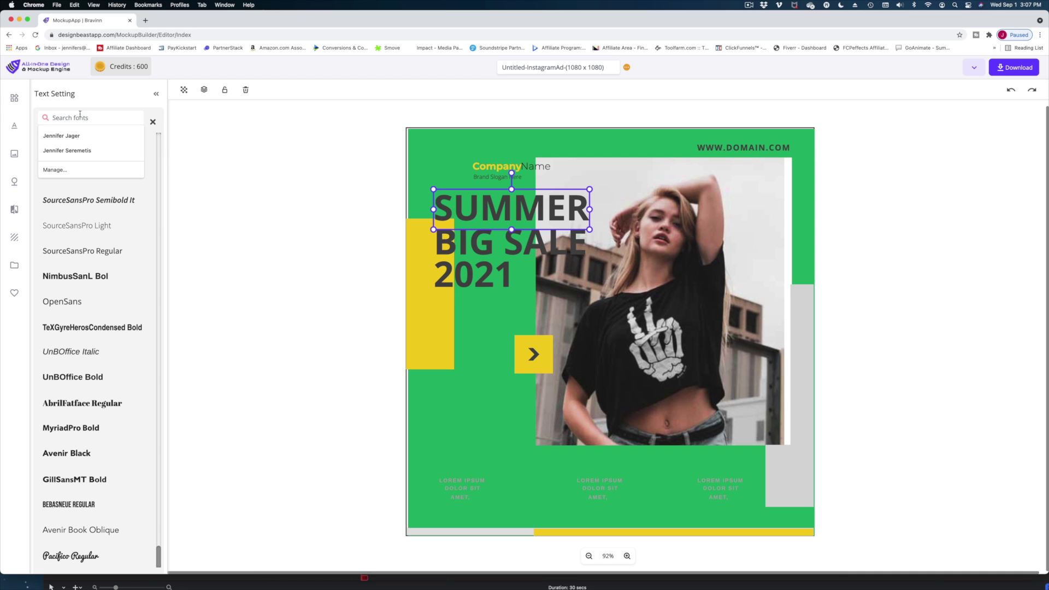
{"action": "left_click", "coordinate": [186, 139]}
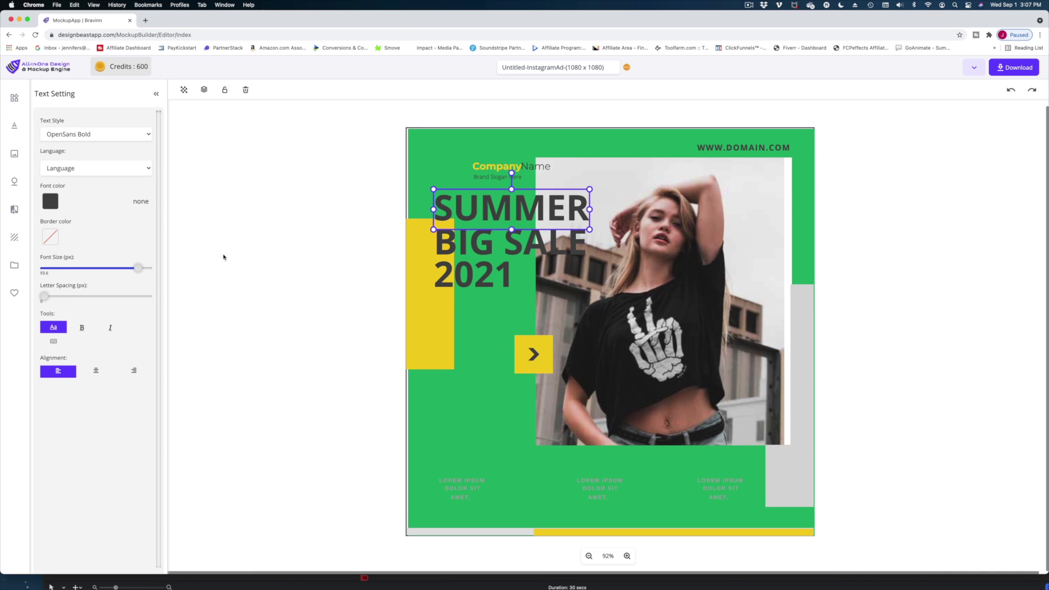
{"action": "scroll", "coordinate": [224, 256], "scroll_direction": "up", "scroll_amount": 1}
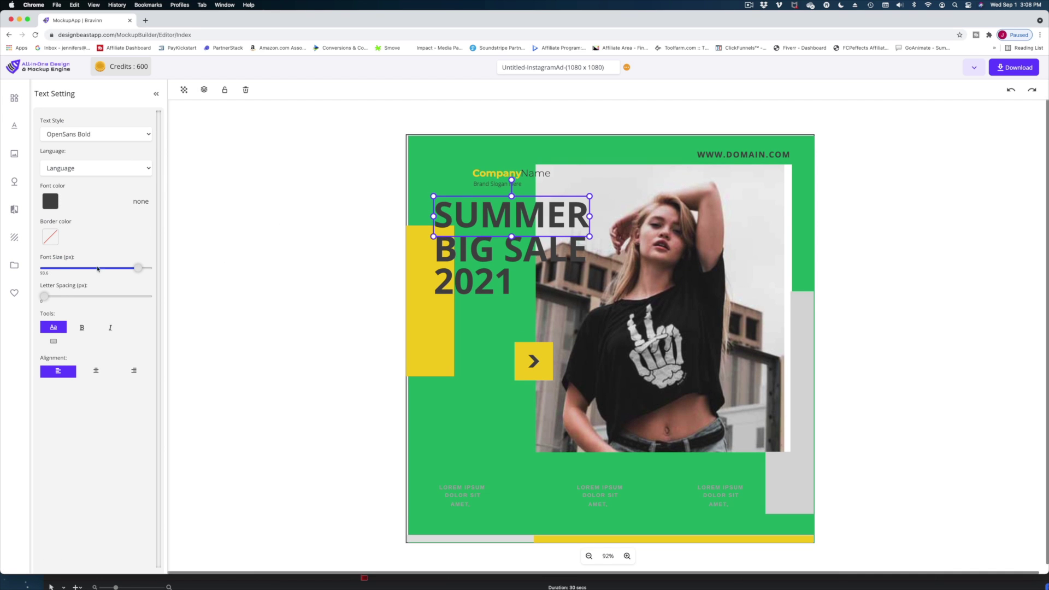
- Change the SUMMER text colour to blue #325597
{"action": "left_click", "coordinate": [48, 206]}
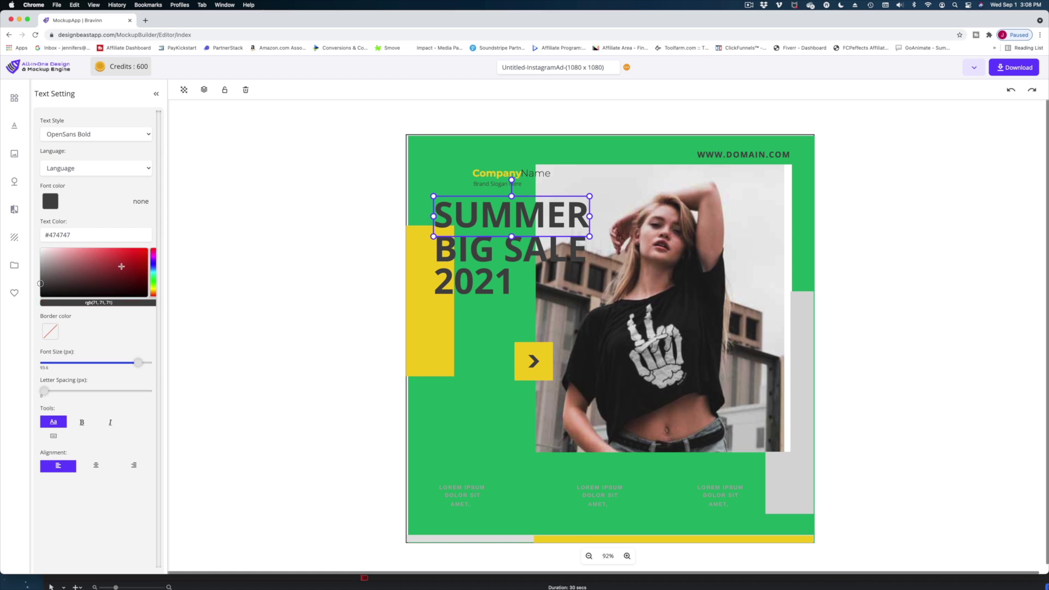
{"action": "left_click", "coordinate": [127, 293]}
{"action": "left_click", "coordinate": [114, 267]}
{"action": "left_click", "coordinate": [153, 273]}
{"action": "mouse_move", "coordinate": [151, 273]}
{"action": "left_mouse_down"}
{"action": "mouse_move", "coordinate": [150, 258]}
{"action": "mouse_move", "coordinate": [151, 267]}
{"action": "left_mouse_up"}
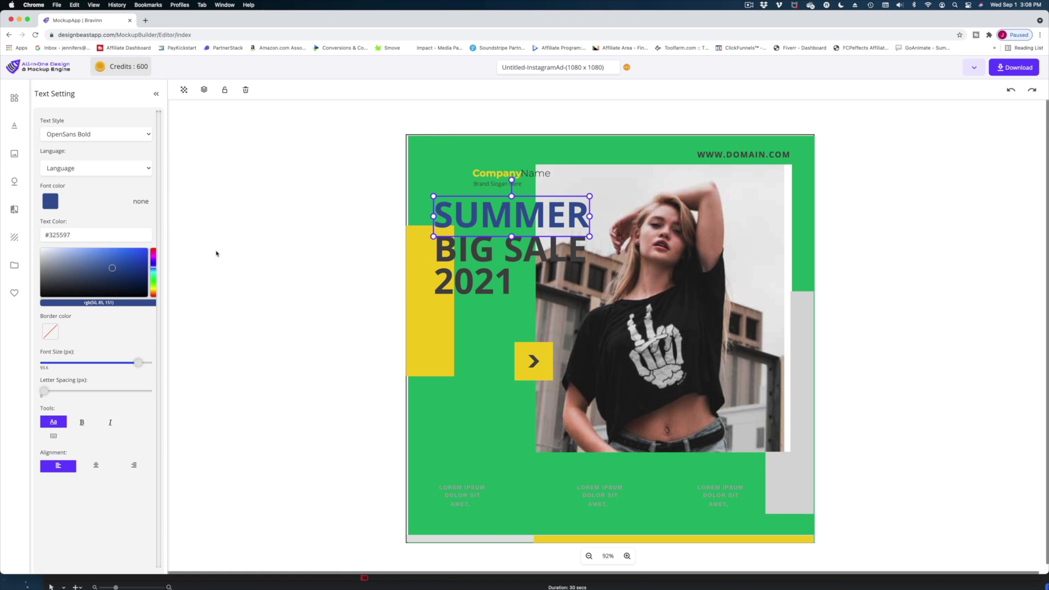
{"action": "left_click", "coordinate": [15, 154]}
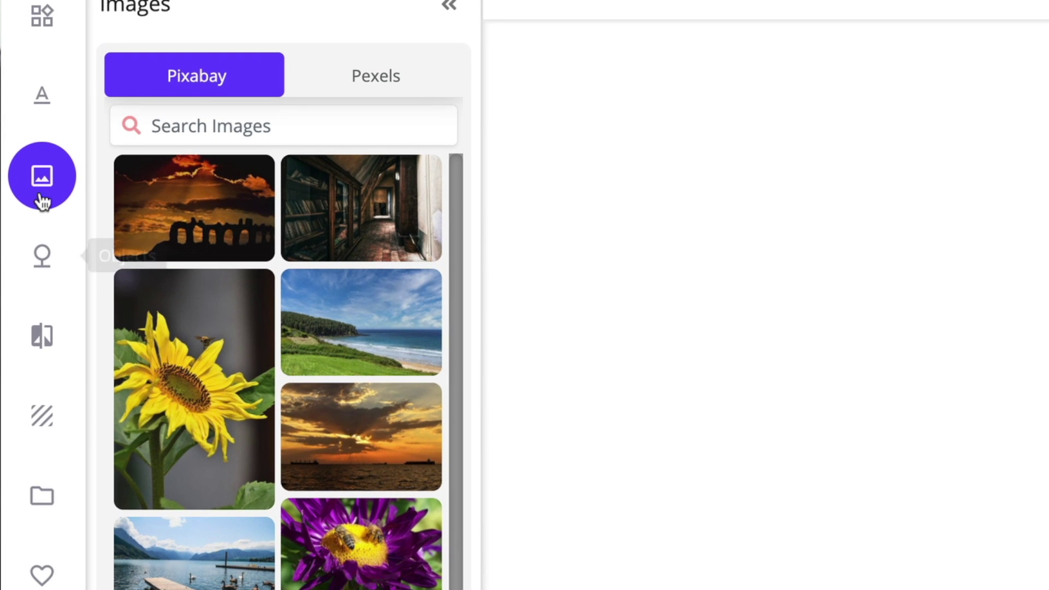
- Browse the Objects library's PNG's and Vectors tabs
{"action": "left_click", "coordinate": [41, 261]}
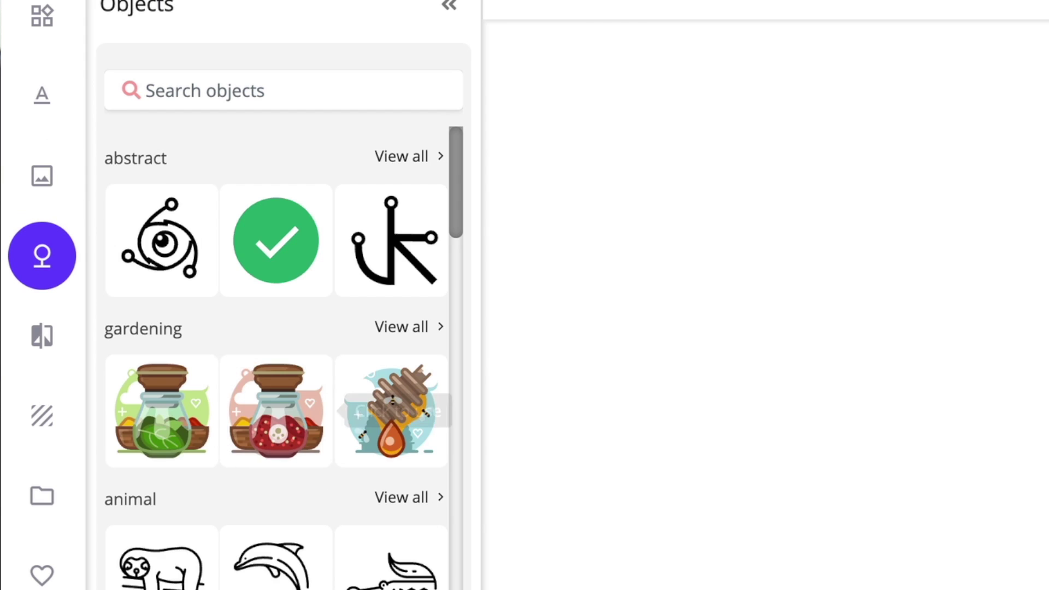
{"action": "scroll", "coordinate": [390, 410], "scroll_direction": "down", "scroll_amount": 15}
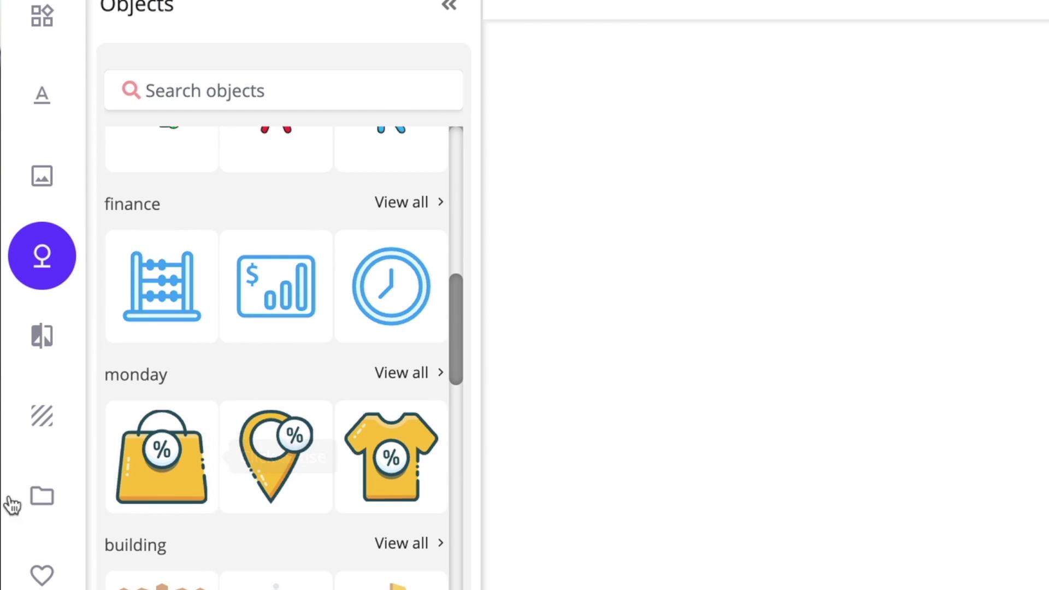
{"action": "left_click", "coordinate": [20, 341]}
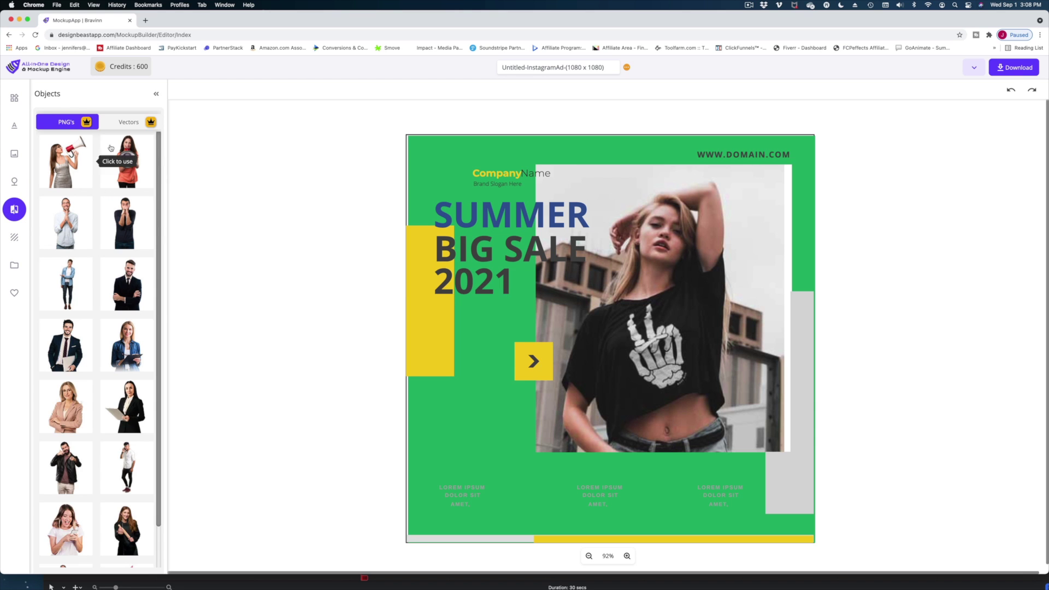
{"action": "left_click", "coordinate": [129, 122]}
{"action": "left_click", "coordinate": [67, 122]}
{"action": "scroll", "coordinate": [48, 317], "scroll_direction": "down", "scroll_amount": 10}
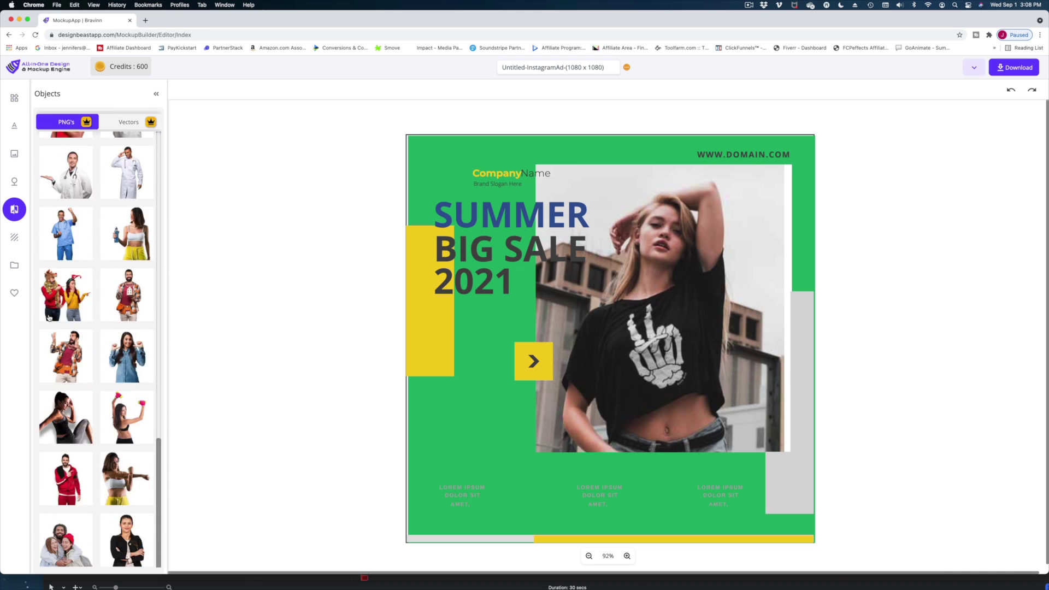
{"action": "left_click", "coordinate": [129, 122]}
{"action": "scroll", "coordinate": [98, 328], "scroll_direction": "down", "scroll_amount": 5}
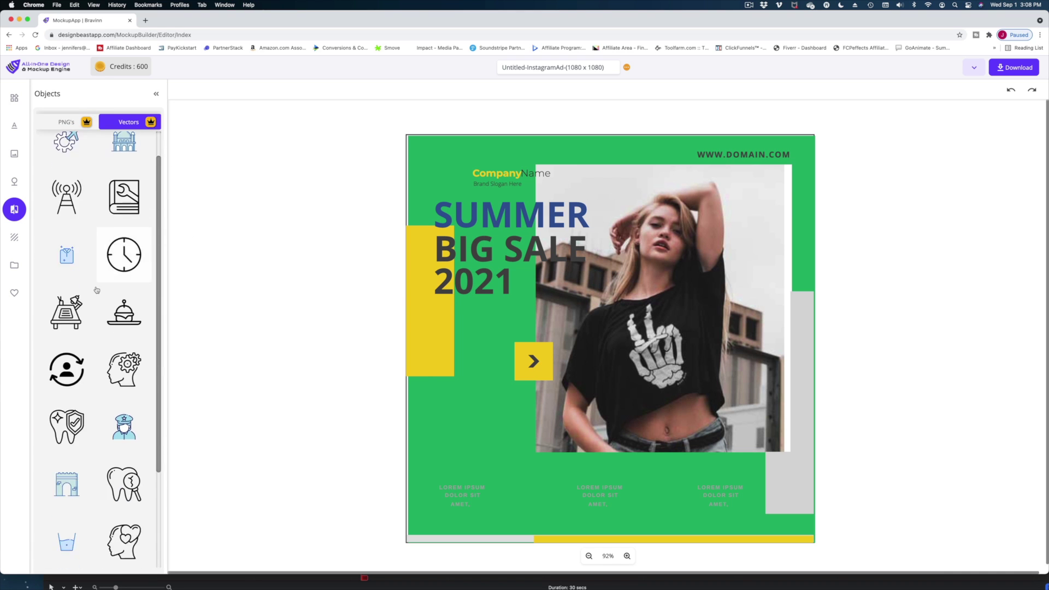
- Browse the Backgrounds photos, then show Your Uploads and drag the uploaded image toward the ad
{"action": "left_click", "coordinate": [14, 239]}
{"action": "scroll", "coordinate": [99, 328], "scroll_direction": "down", "scroll_amount": 10}
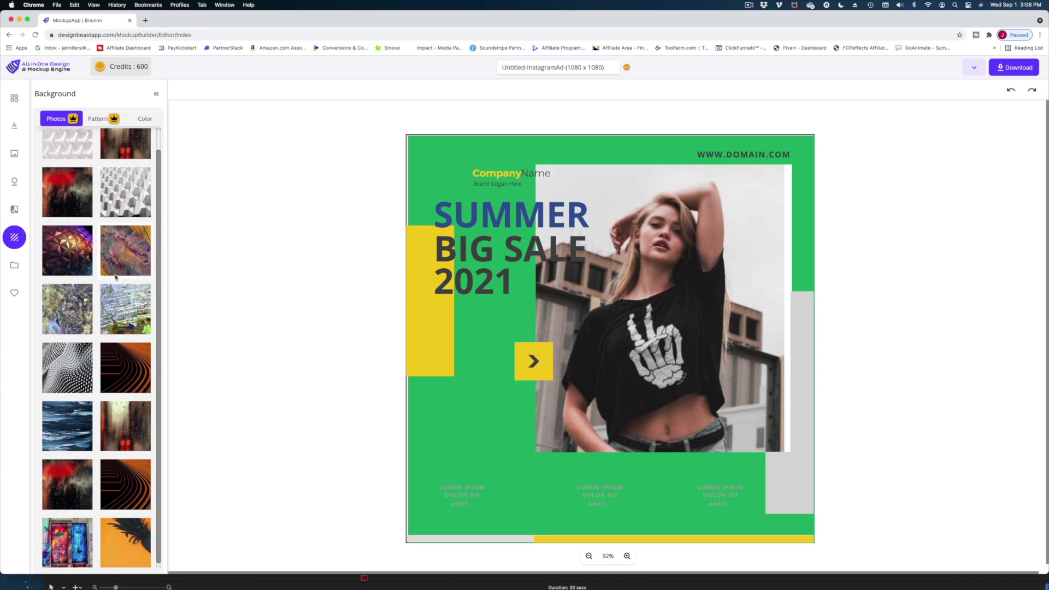
{"action": "left_click", "coordinate": [16, 267]}
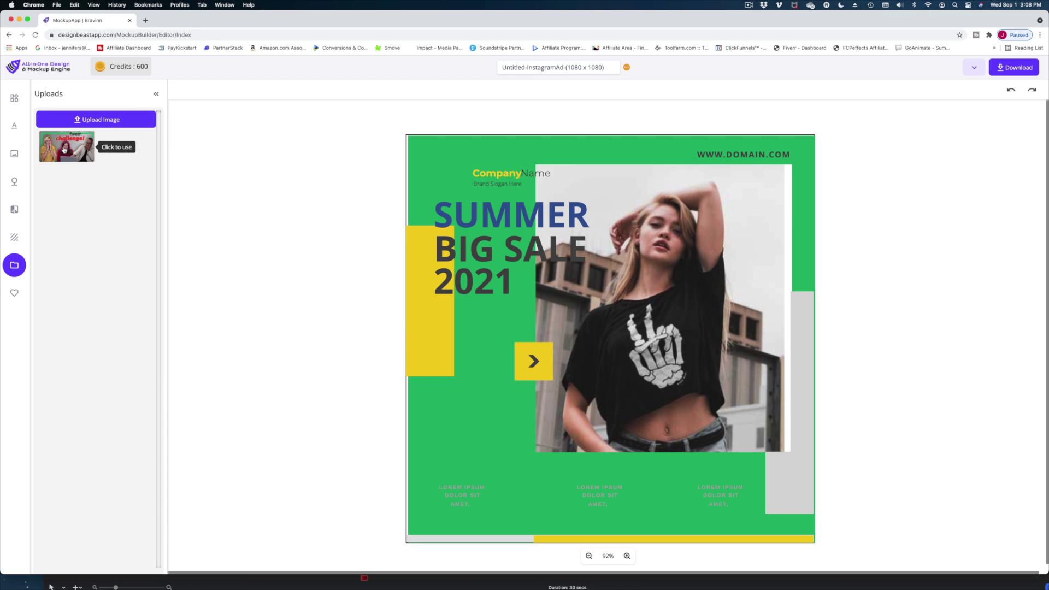
{"action": "left_click_drag", "start_coordinate": [74, 147], "coordinate": [91, 150]}
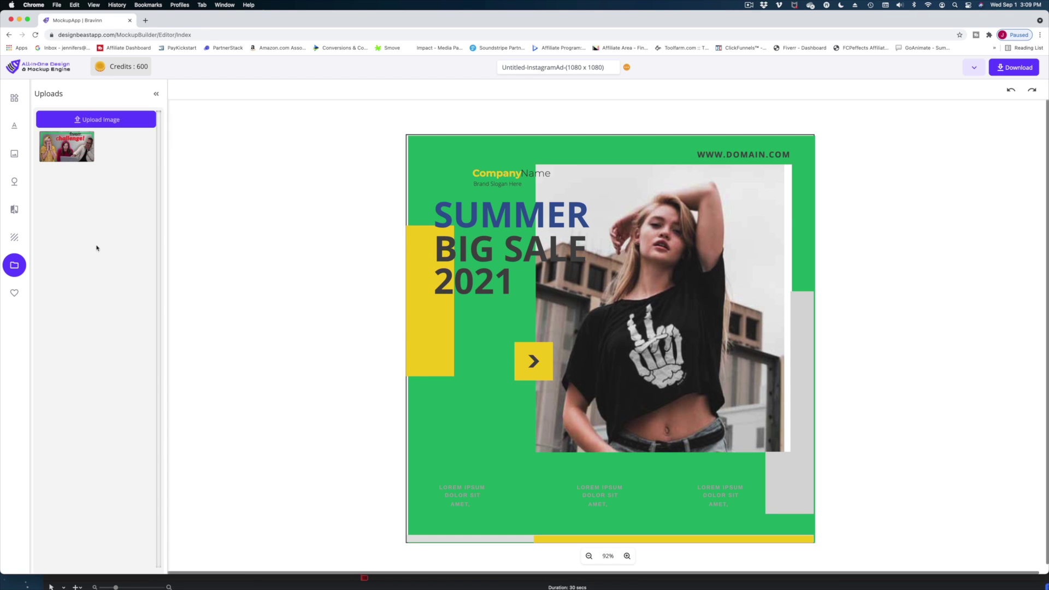
{"action": "left_click", "coordinate": [15, 97]}
{"action": "left_click", "coordinate": [498, 174]}
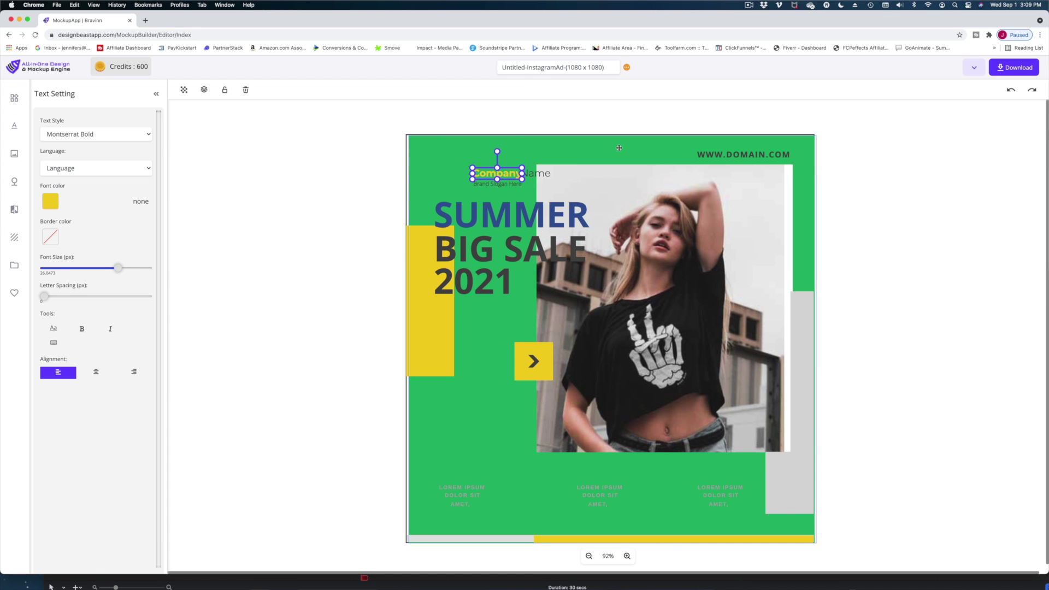
{"action": "left_click", "coordinate": [709, 154]}
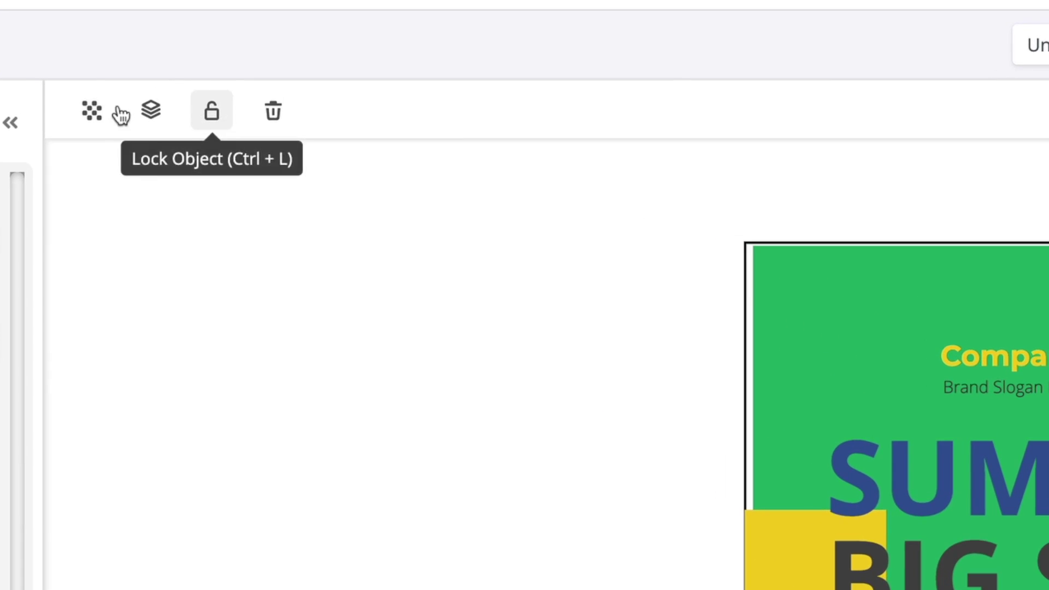
{"action": "left_click", "coordinate": [183, 91]}
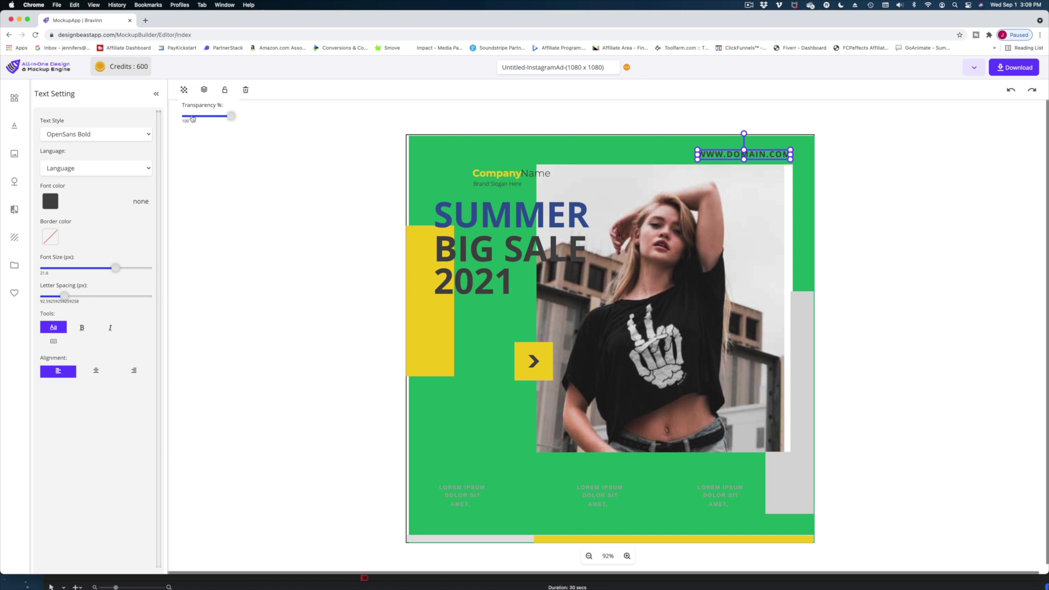
{"action": "left_click_drag", "start_coordinate": [193, 119], "coordinate": [186, 120]}
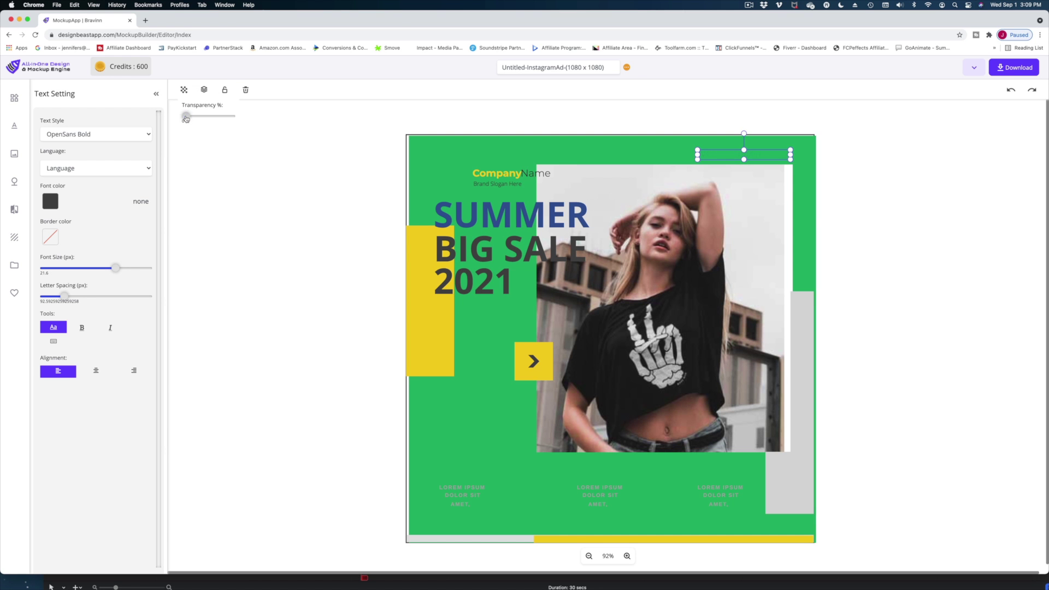
- Send the tall left yellow bar backward in the stacking order and nudge it right
{"action": "left_click", "coordinate": [434, 329]}
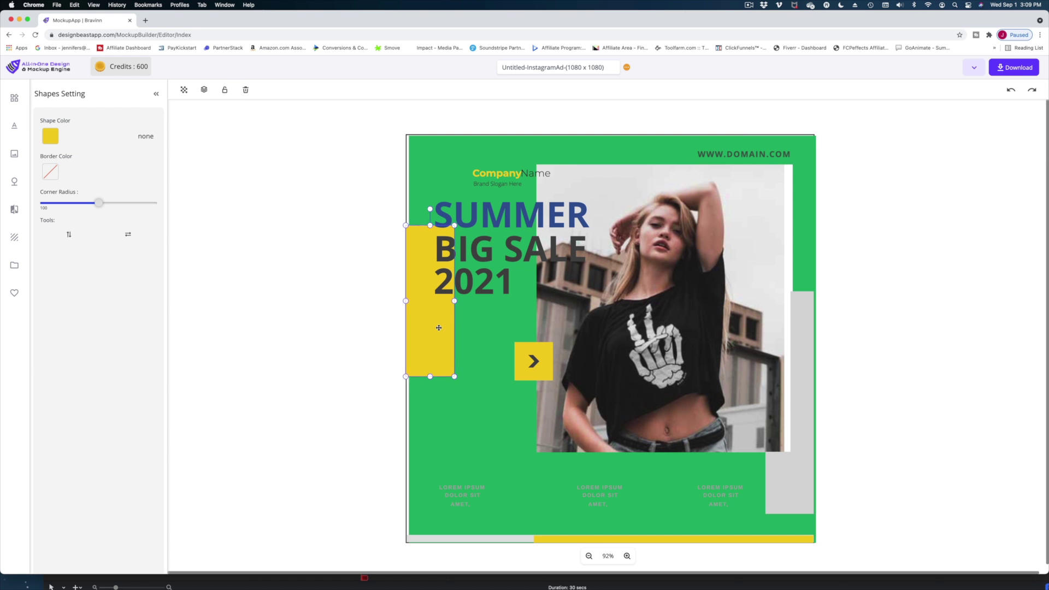
{"action": "left_click", "coordinate": [203, 91]}
{"action": "left_click", "coordinate": [225, 103]}
{"action": "left_click_drag", "start_coordinate": [425, 317], "coordinate": [428, 318]}
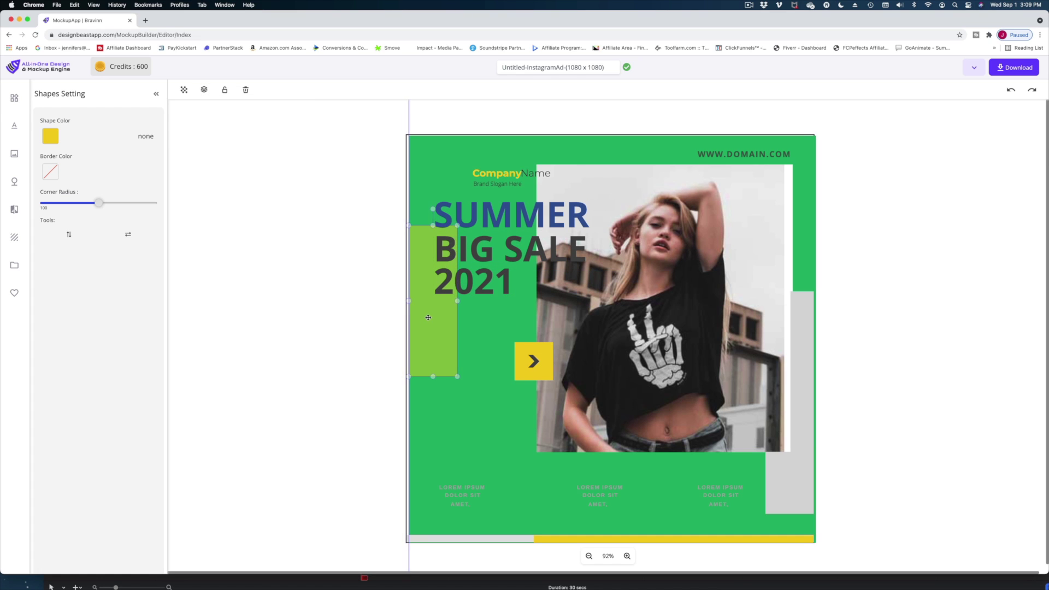
{"action": "left_click", "coordinate": [442, 291]}
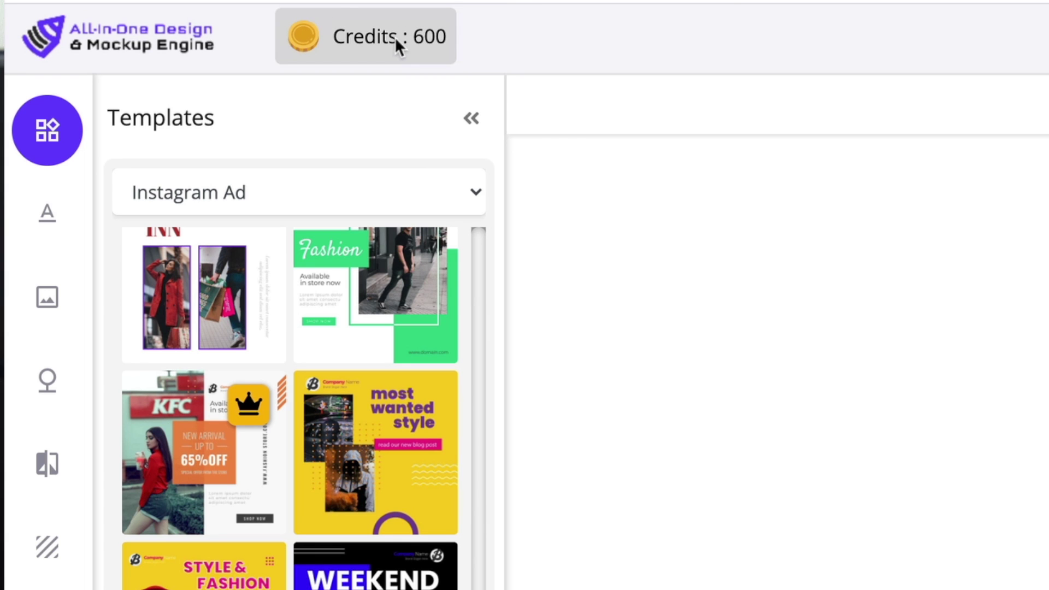
{"action": "left_click", "coordinate": [431, 43]}
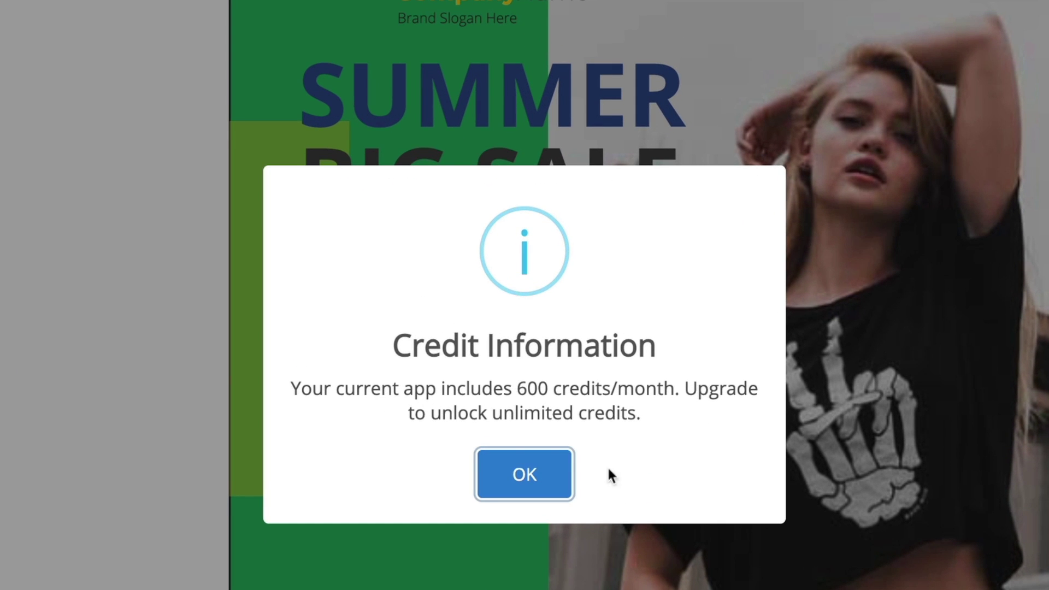
{"action": "left_click", "coordinate": [542, 481]}
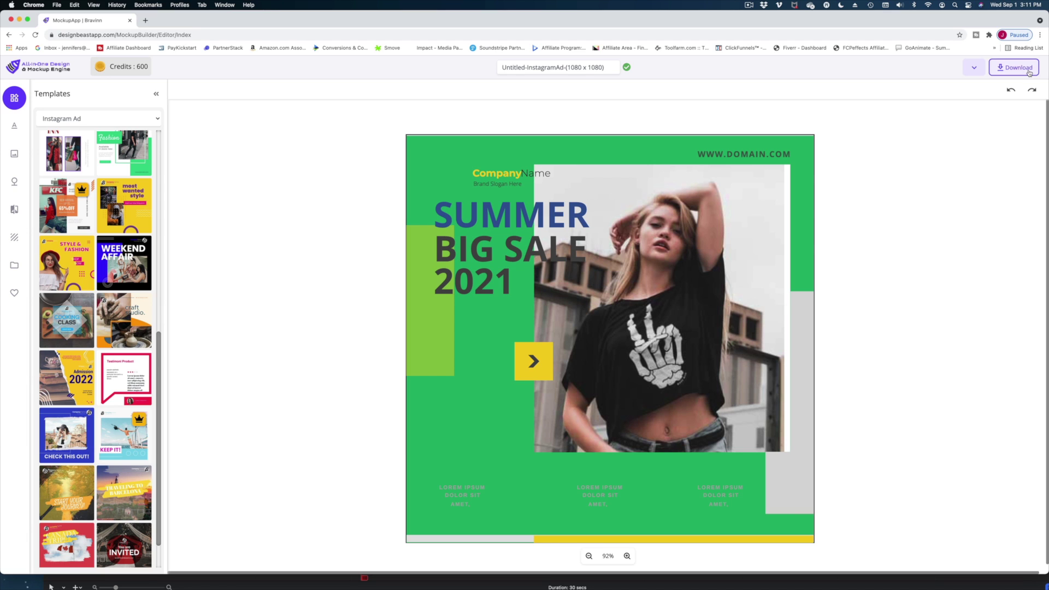
- Export the ad as PNG and open Untitled-InstagramAd-(1080 x 1080).png from the download shelf
{"action": "left_click", "coordinate": [1030, 73]}
{"action": "left_click", "coordinate": [509, 203]}
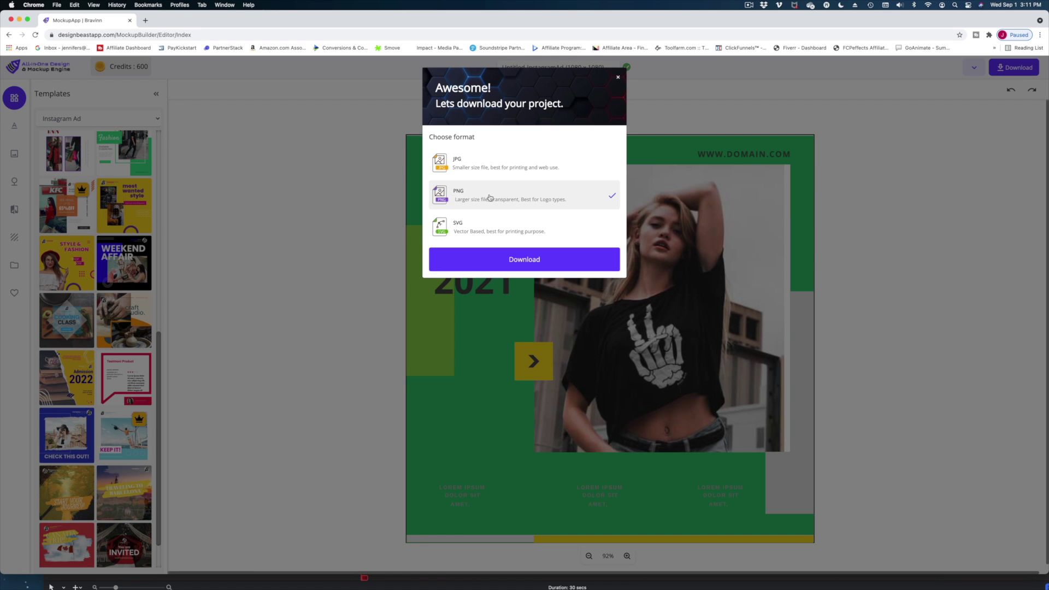
{"action": "left_click", "coordinate": [540, 257]}
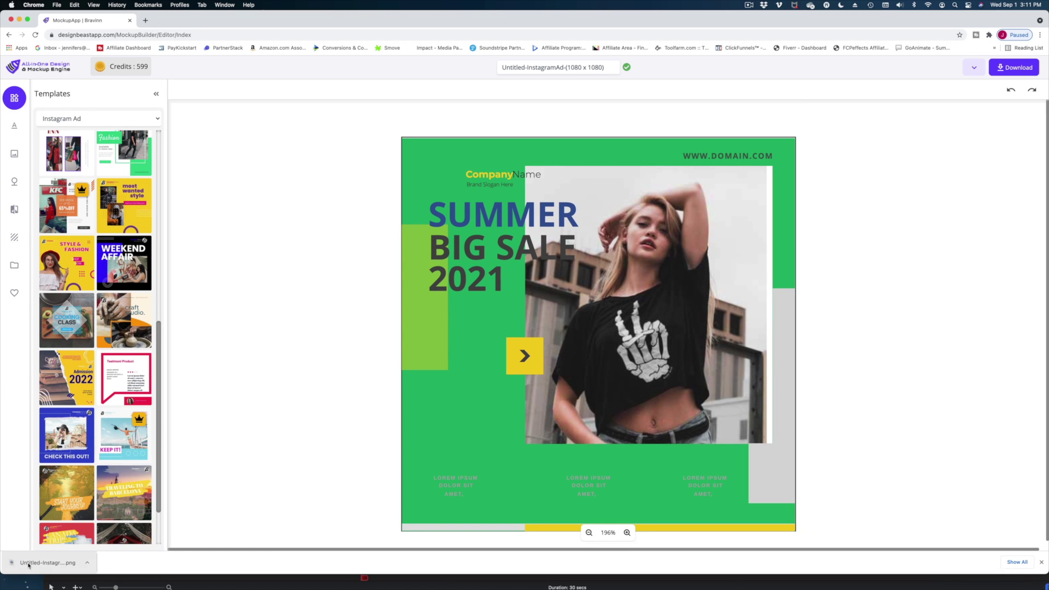
{"action": "left_click", "coordinate": [29, 564]}
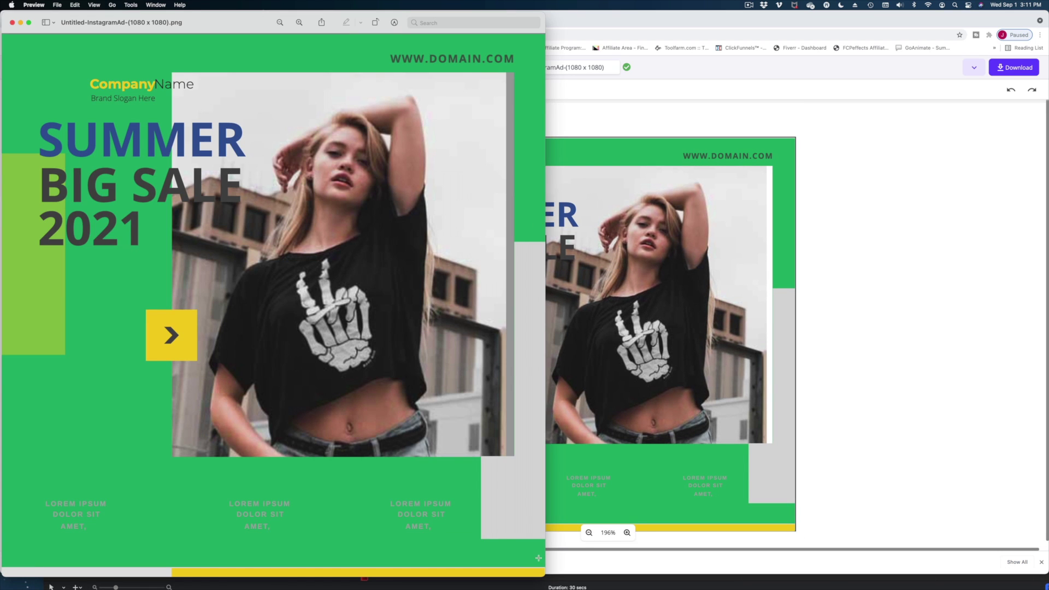
- Resize the Preview window larger to view the 1080 x 1080 ad bigger
{"action": "left_click_drag", "start_coordinate": [531, 555], "coordinate": [663, 480]}
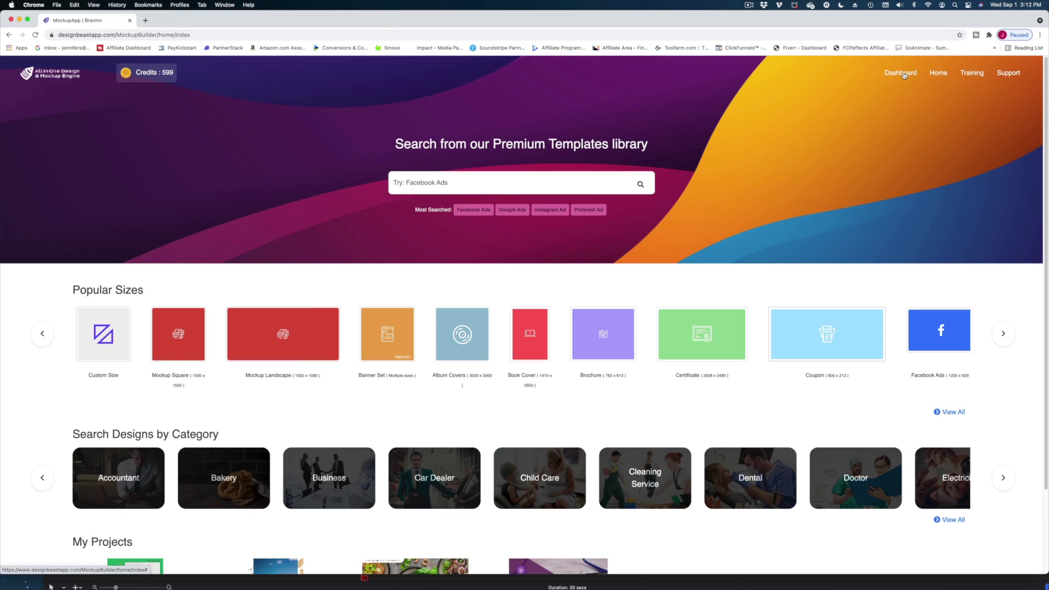
- Return to the DesignBeast dashboard with Logo Factory and Slick Image Editor
{"action": "left_click", "coordinate": [904, 76]}
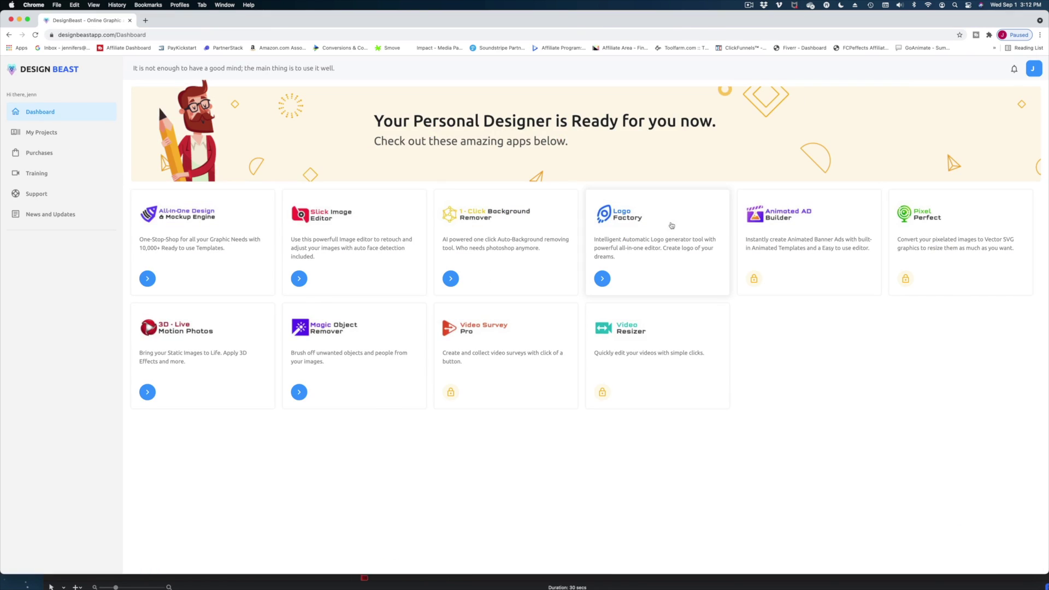
- In Logo Factory, enter Plum Productions with tagline 'Let's Create.', generate logos and choose Initials
{"action": "left_click", "coordinate": [602, 279]}
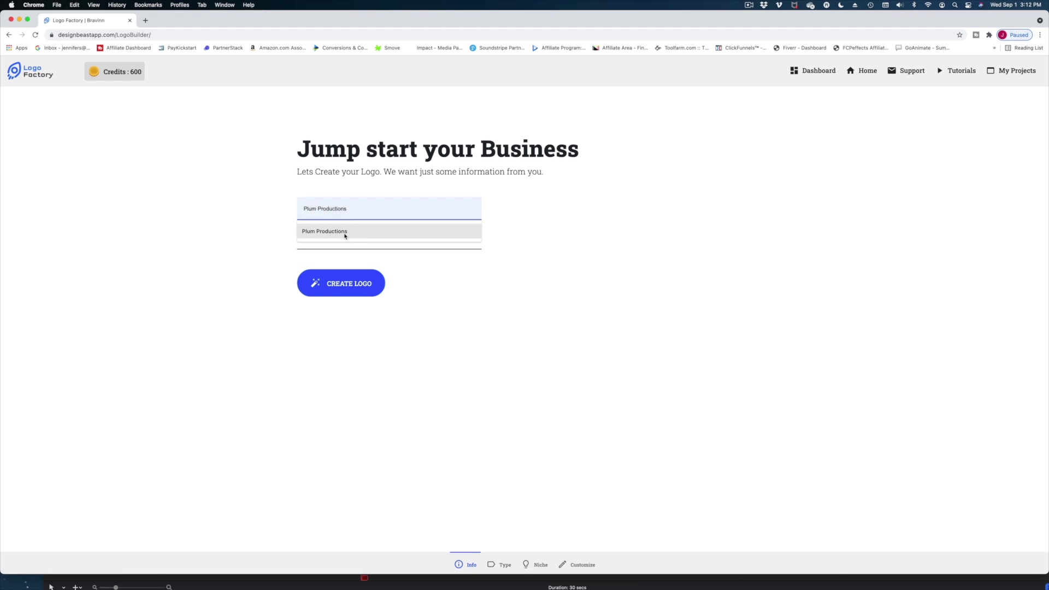
{"action": "left_click", "coordinate": [344, 231]}
{"action": "left_click", "coordinate": [322, 261]}
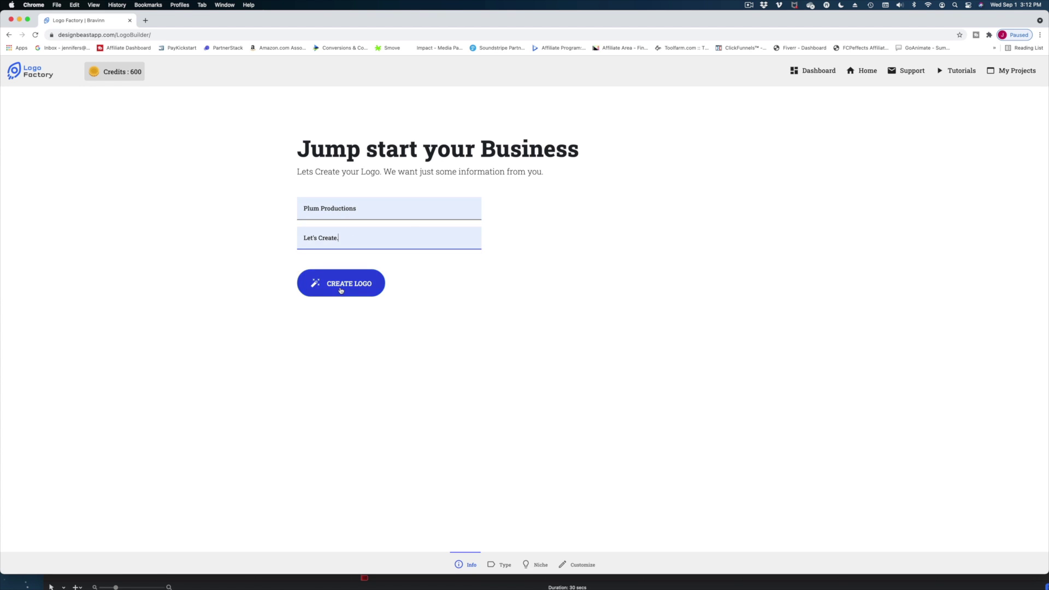
{"action": "left_click", "coordinate": [342, 288]}
{"action": "left_click", "coordinate": [592, 275]}
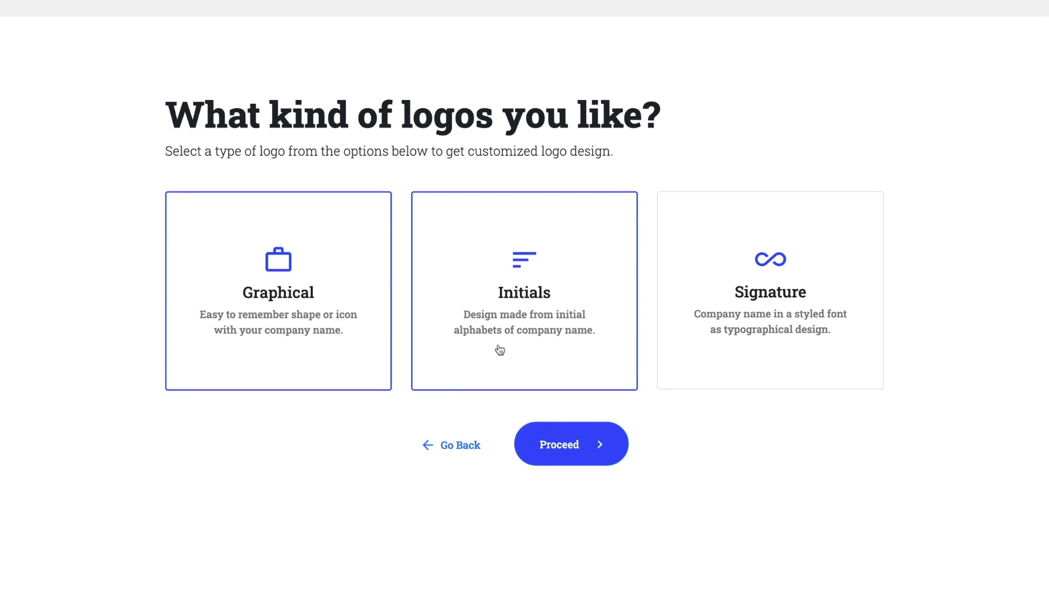
- Keep only the Graphical logo style, continue, and choose the Security business niche
{"action": "left_click", "coordinate": [739, 355]}
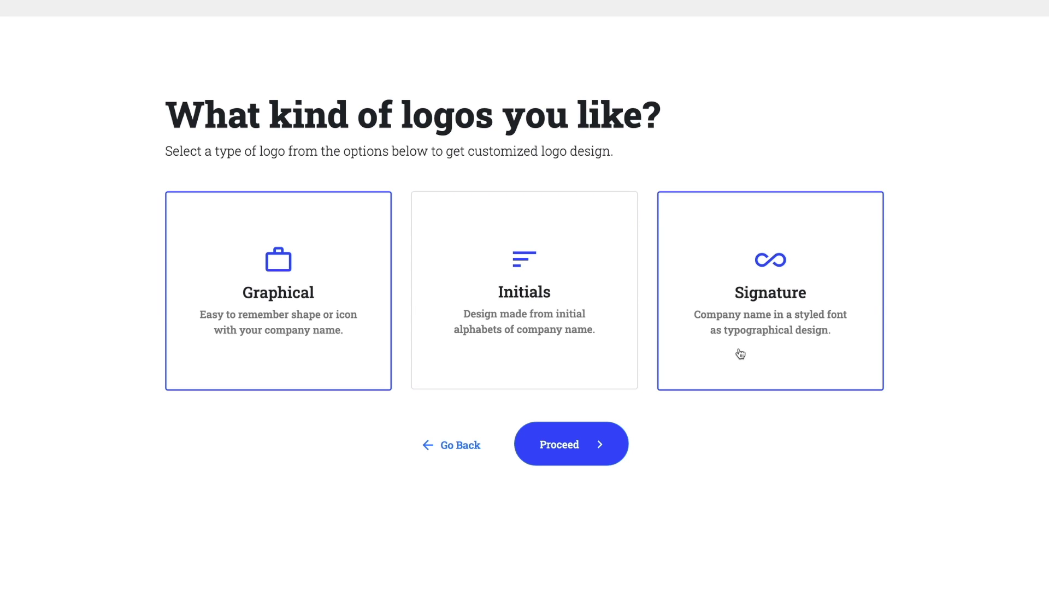
{"action": "left_click", "coordinate": [795, 340]}
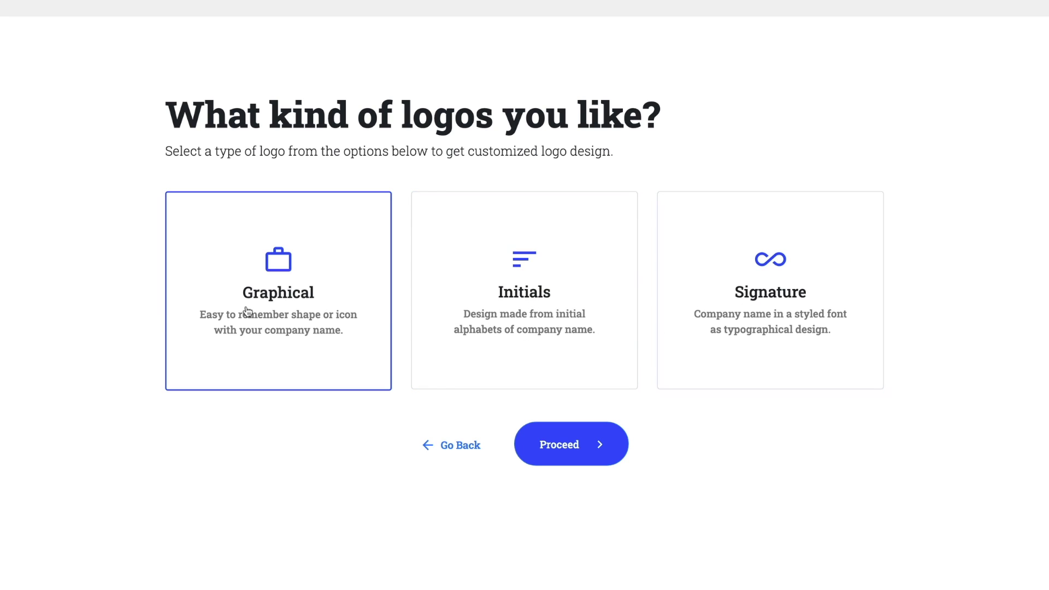
{"action": "left_click", "coordinate": [612, 451]}
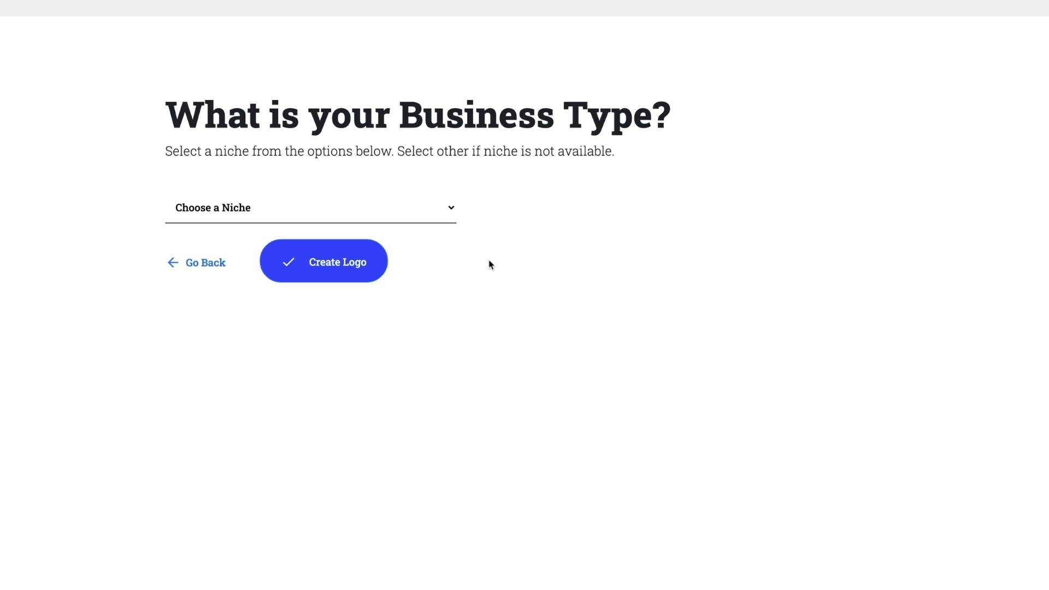
{"action": "left_click", "coordinate": [453, 214]}
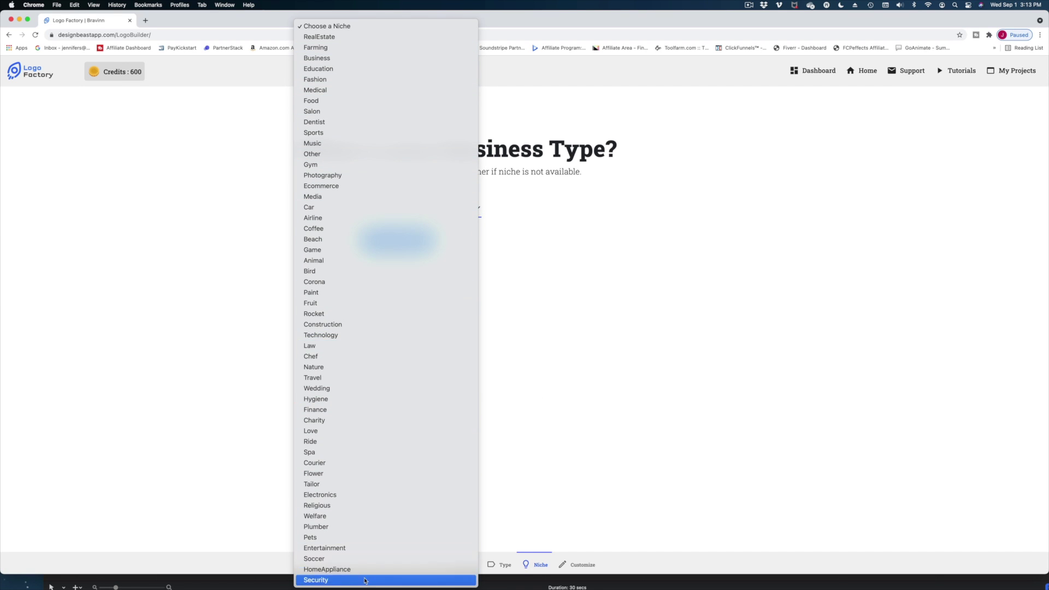
{"action": "left_click", "coordinate": [335, 204]}
- Generate the Plum Productions logo designs and load two more batches
{"action": "left_click", "coordinate": [398, 241]}
{"action": "scroll", "coordinate": [908, 327], "scroll_direction": "down", "scroll_amount": 3}
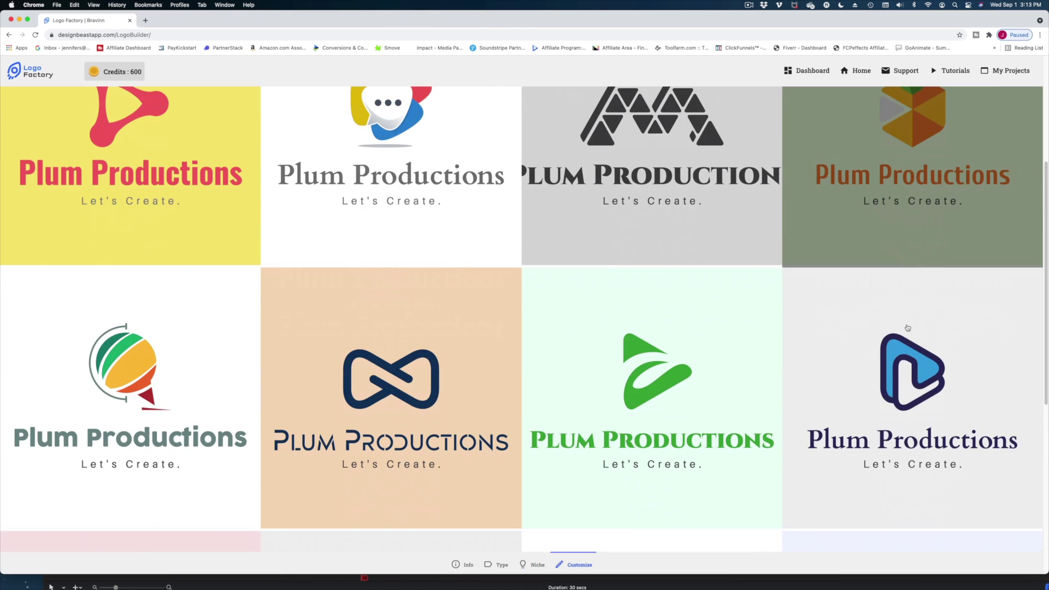
{"action": "scroll", "coordinate": [908, 328], "scroll_direction": "down", "scroll_amount": 6}
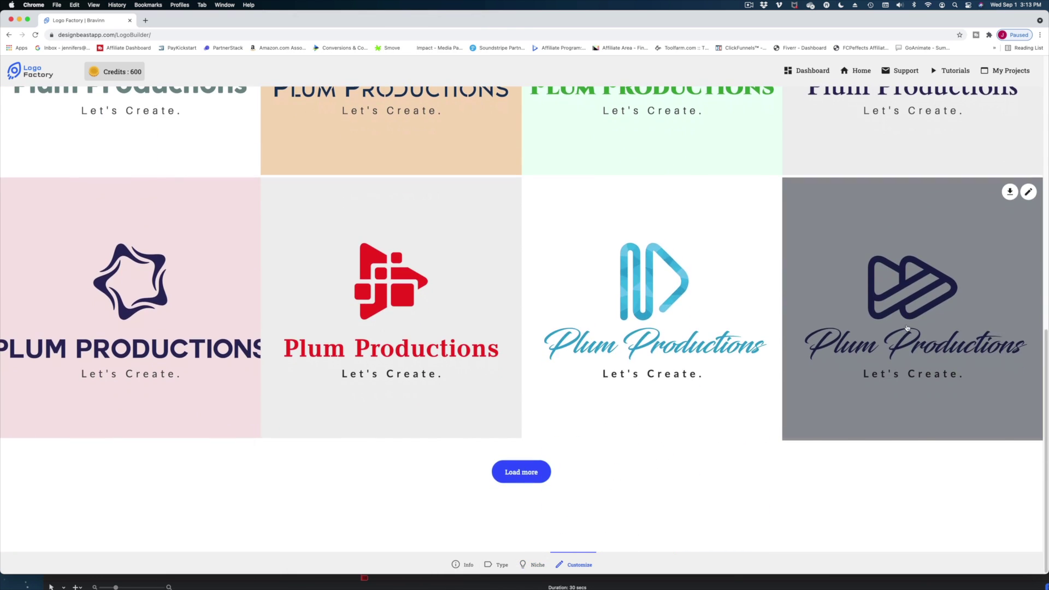
{"action": "left_click", "coordinate": [527, 476]}
{"action": "scroll", "coordinate": [526, 476], "scroll_direction": "down", "scroll_amount": 8}
{"action": "left_click", "coordinate": [527, 476]}
{"action": "scroll", "coordinate": [658, 462], "scroll_direction": "down", "scroll_amount": 10}
- Browse the logo grid and open the green play-arrow Plum Productions logo for editing
{"action": "scroll", "coordinate": [658, 463], "scroll_direction": "up", "scroll_amount": 5}
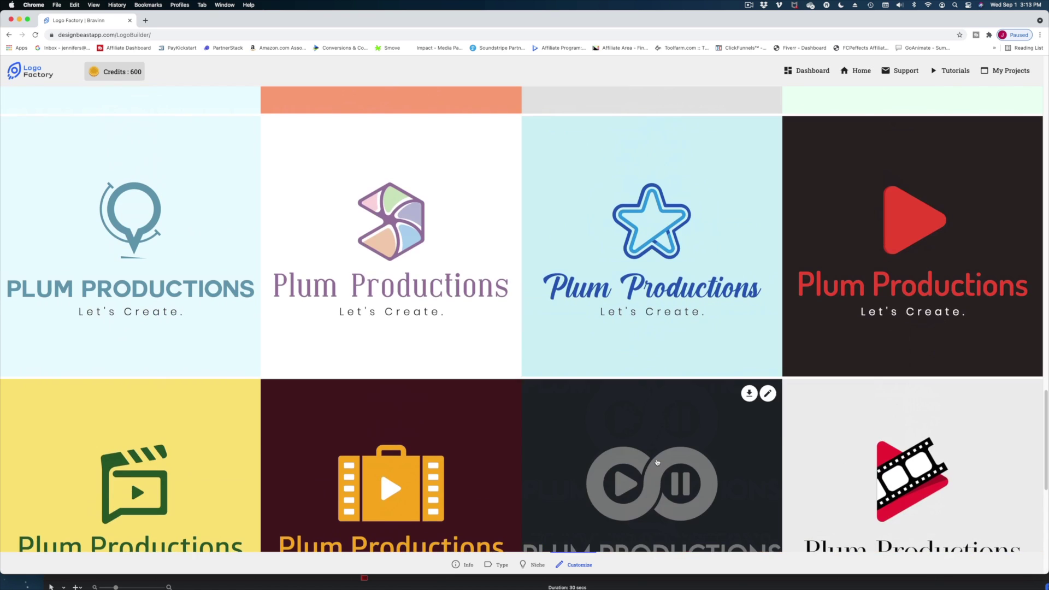
{"action": "scroll", "coordinate": [658, 463], "scroll_direction": "up", "scroll_amount": 6}
{"action": "scroll", "coordinate": [661, 457], "scroll_direction": "down", "scroll_amount": 6}
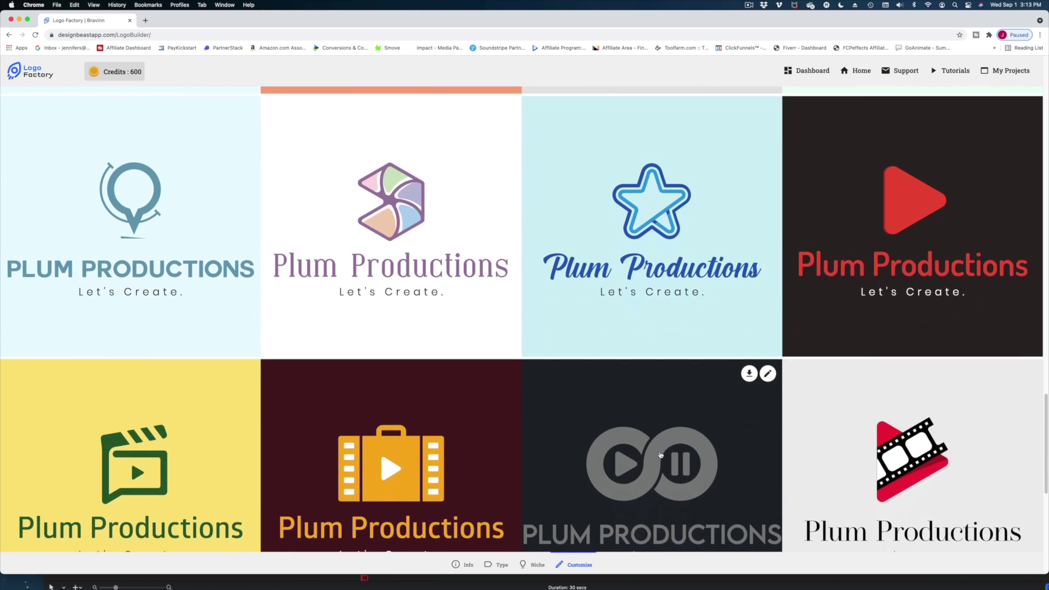
{"action": "scroll", "coordinate": [660, 455], "scroll_direction": "down", "scroll_amount": 4}
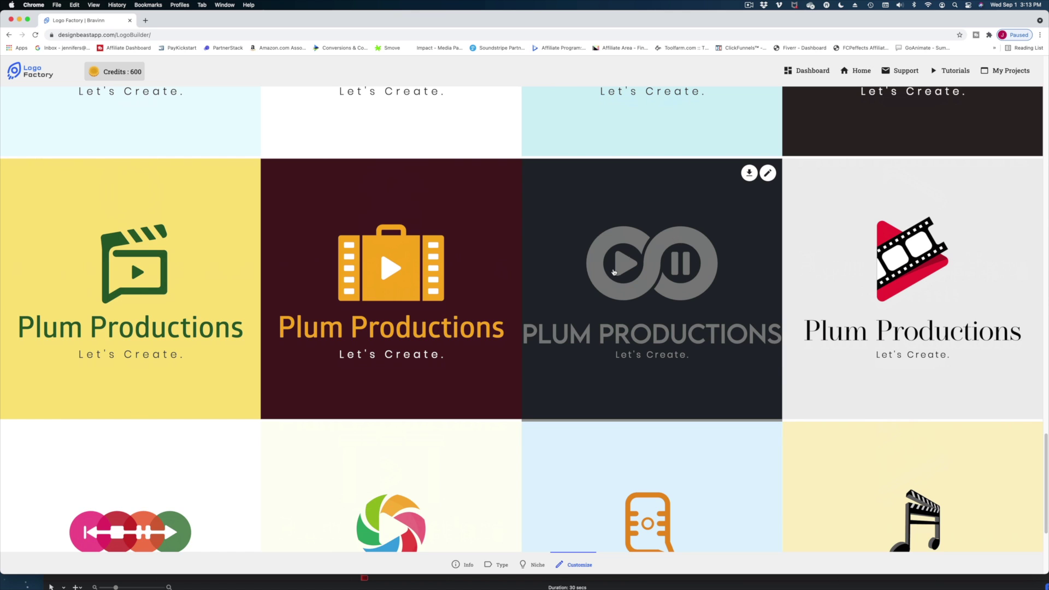
{"action": "scroll", "coordinate": [606, 275], "scroll_direction": "up", "scroll_amount": 5}
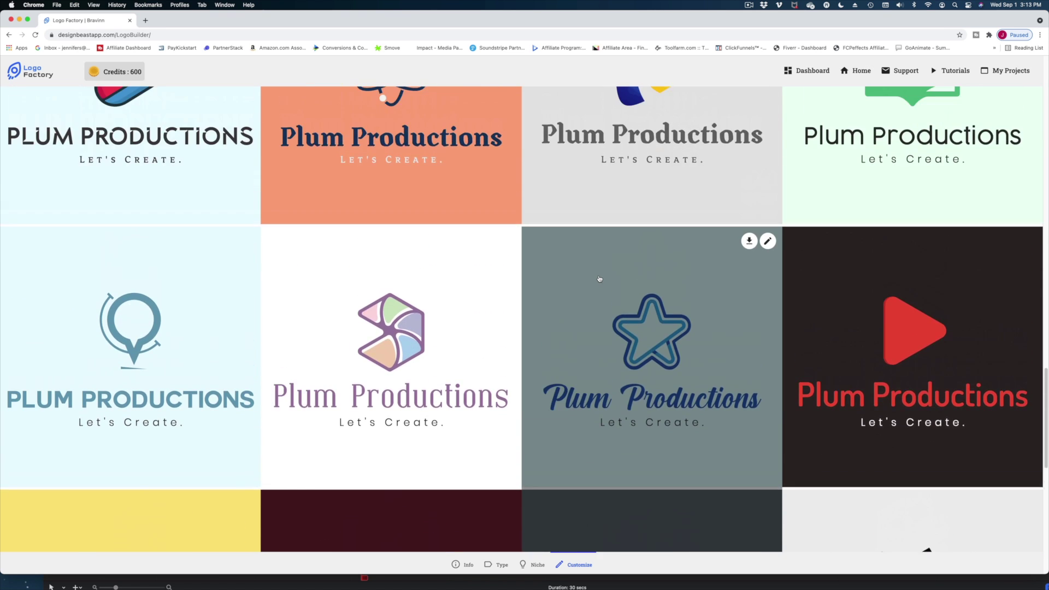
{"action": "scroll", "coordinate": [599, 280], "scroll_direction": "up", "scroll_amount": 10}
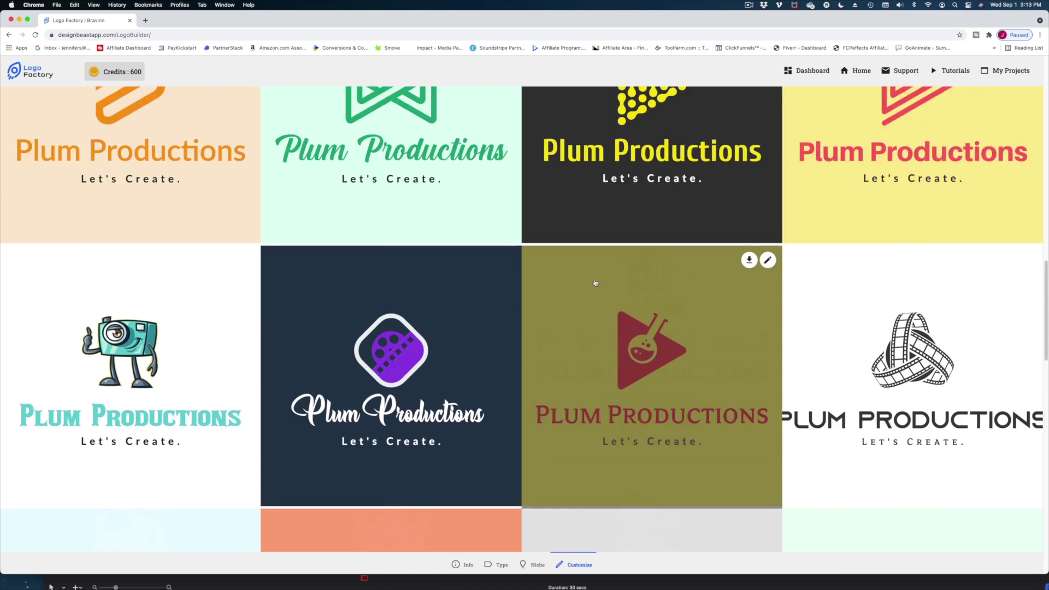
{"action": "scroll", "coordinate": [596, 282], "scroll_direction": "up", "scroll_amount": 5}
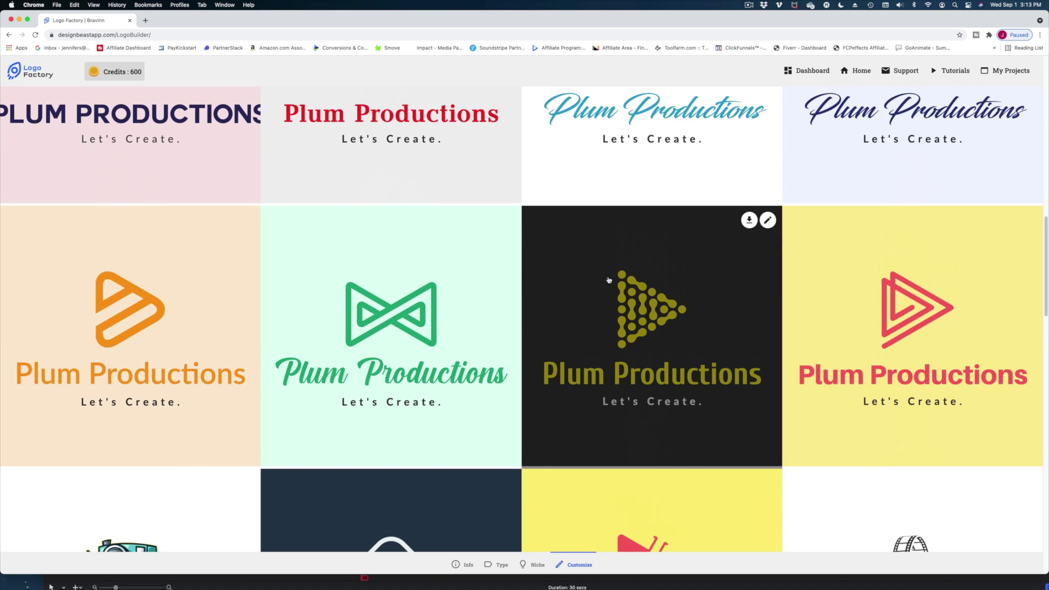
{"action": "scroll", "coordinate": [609, 280], "scroll_direction": "up", "scroll_amount": 8}
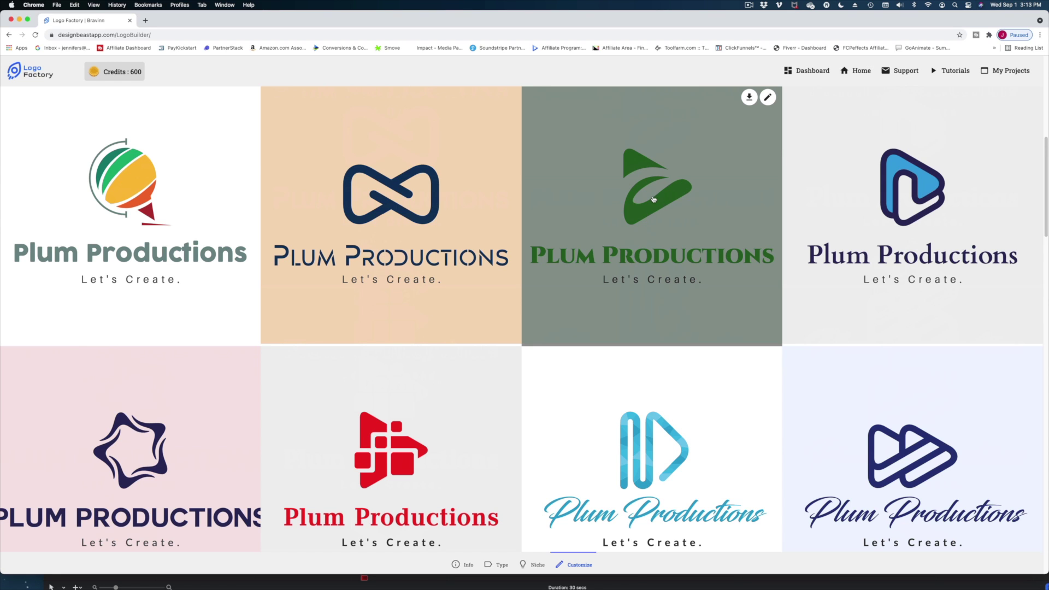
{"action": "scroll", "coordinate": [654, 198], "scroll_direction": "up", "scroll_amount": 3}
{"action": "left_click", "coordinate": [769, 267]}
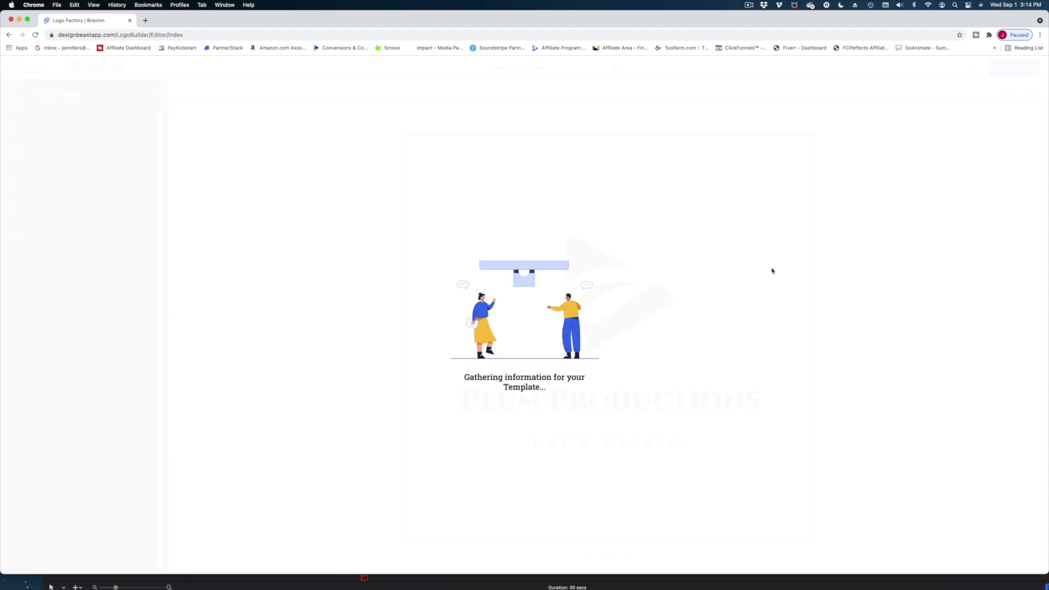
- Change the play-arrow icon's colour from green to purple (#9E38A9) via Object Colour
{"action": "left_click", "coordinate": [577, 252]}
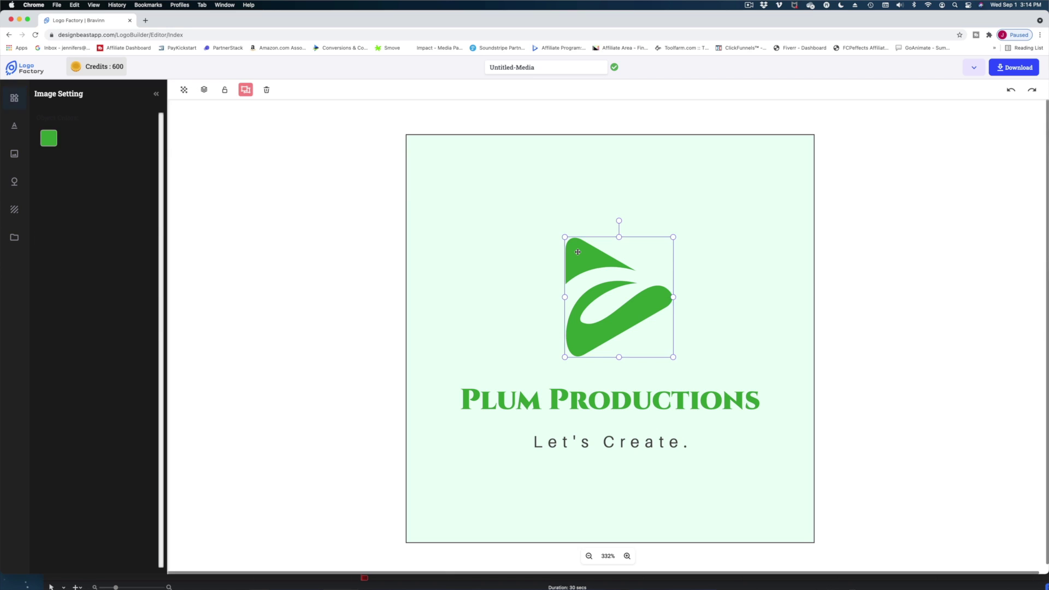
{"action": "left_click", "coordinate": [49, 139]}
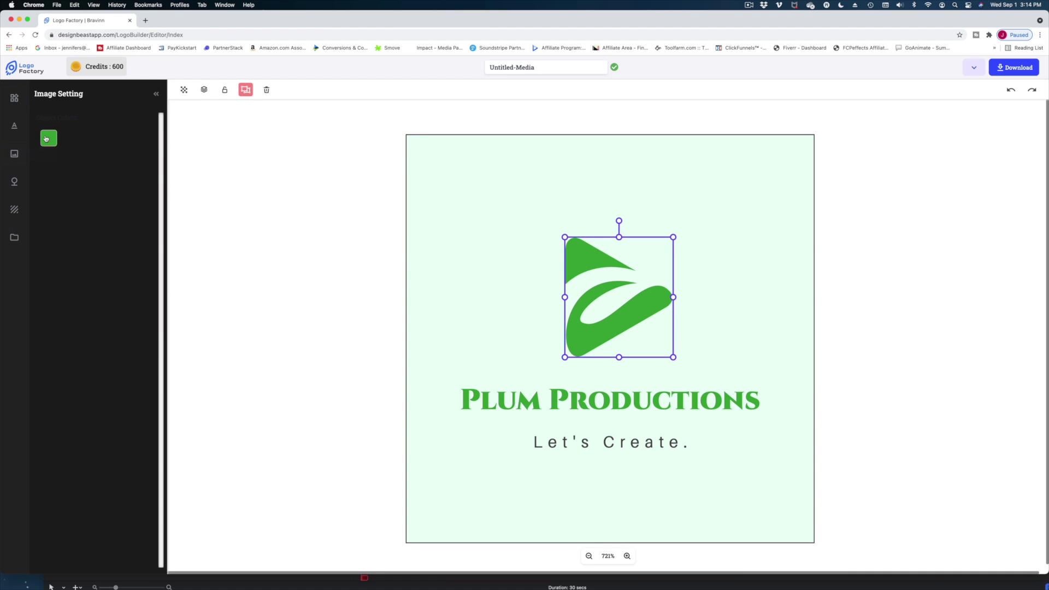
{"action": "left_click", "coordinate": [44, 138]}
{"action": "left_click", "coordinate": [171, 156]}
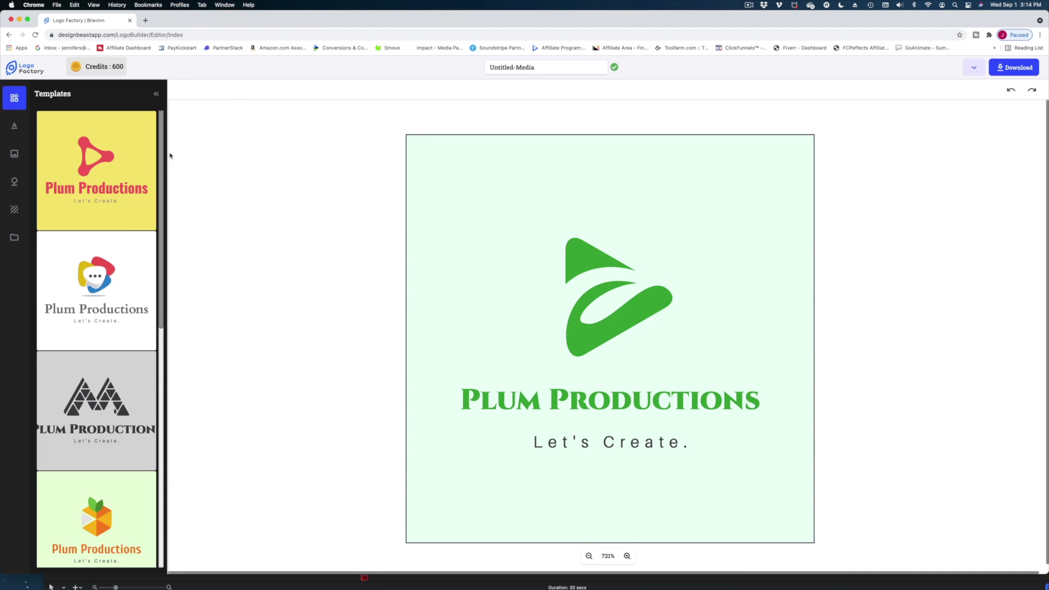
{"action": "left_click", "coordinate": [570, 254]}
{"action": "left_click", "coordinate": [52, 140]}
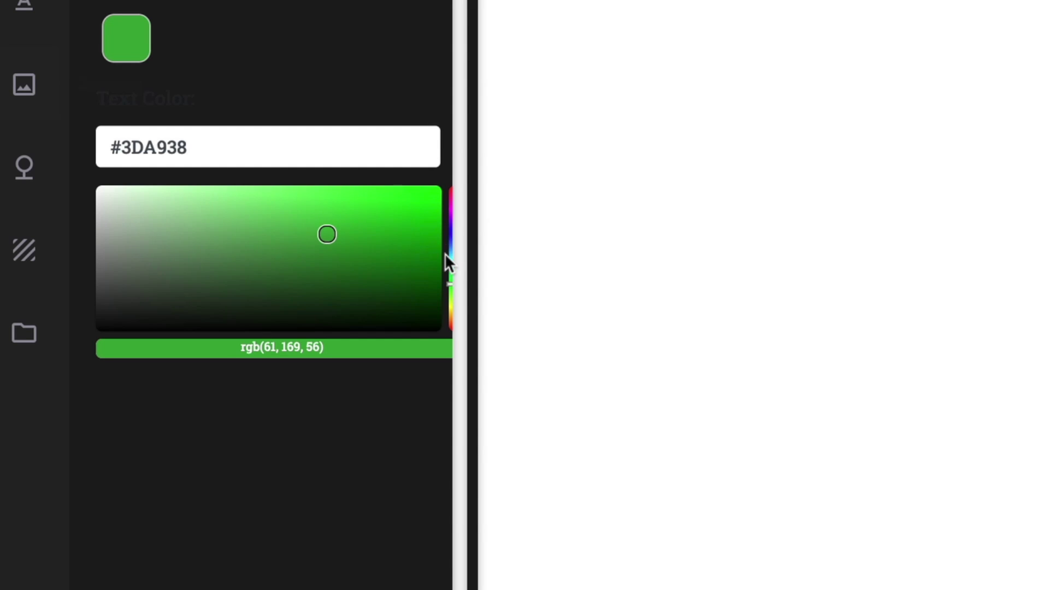
{"action": "mouse_move", "coordinate": [450, 229]}
{"action": "left_mouse_down"}
{"action": "mouse_move", "coordinate": [445, 253]}
{"action": "mouse_move", "coordinate": [445, 219]}
{"action": "left_mouse_up"}
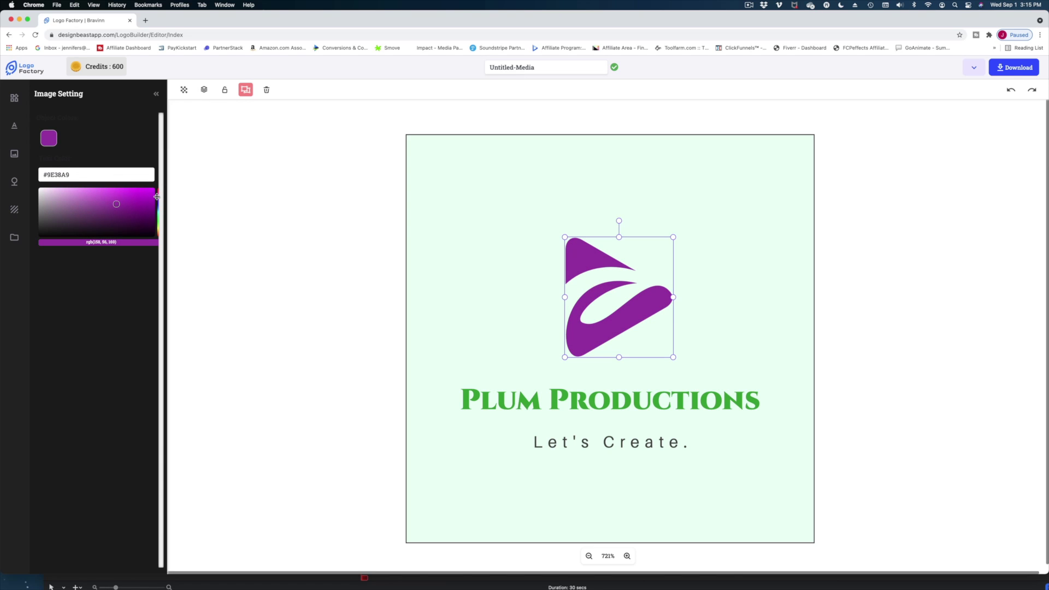
{"action": "left_click", "coordinate": [611, 400]}
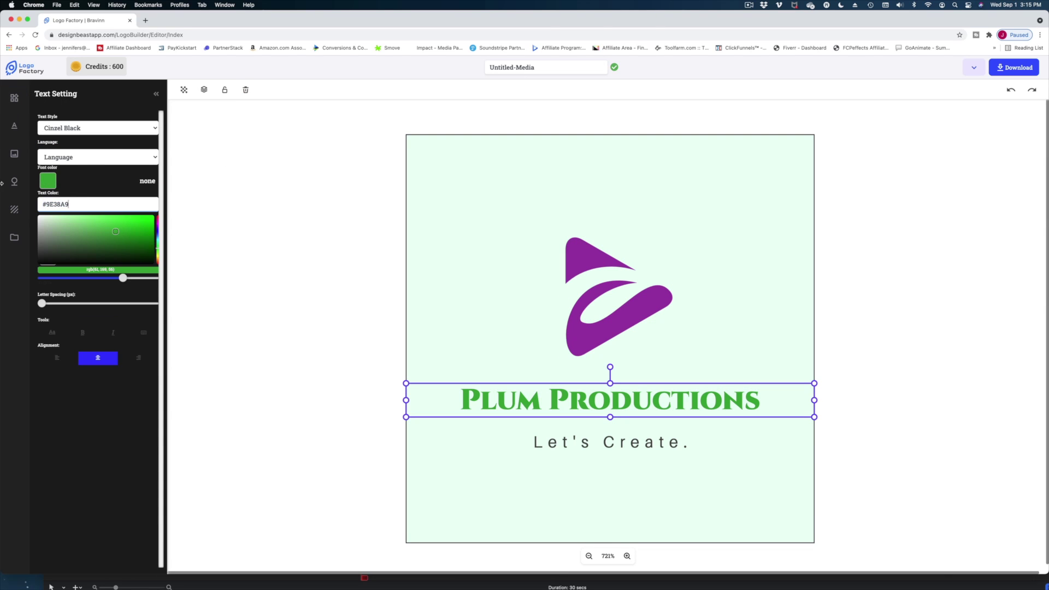
- Make Plum Productions purple (#9E38A9) in a bold Poppins font
{"action": "key", "text": "Return"}
{"action": "left_click", "coordinate": [98, 127]}
{"action": "scroll", "coordinate": [91, 261], "scroll_direction": "up", "scroll_amount": 5}
{"action": "scroll", "coordinate": [91, 261], "scroll_direction": "down", "scroll_amount": 20}
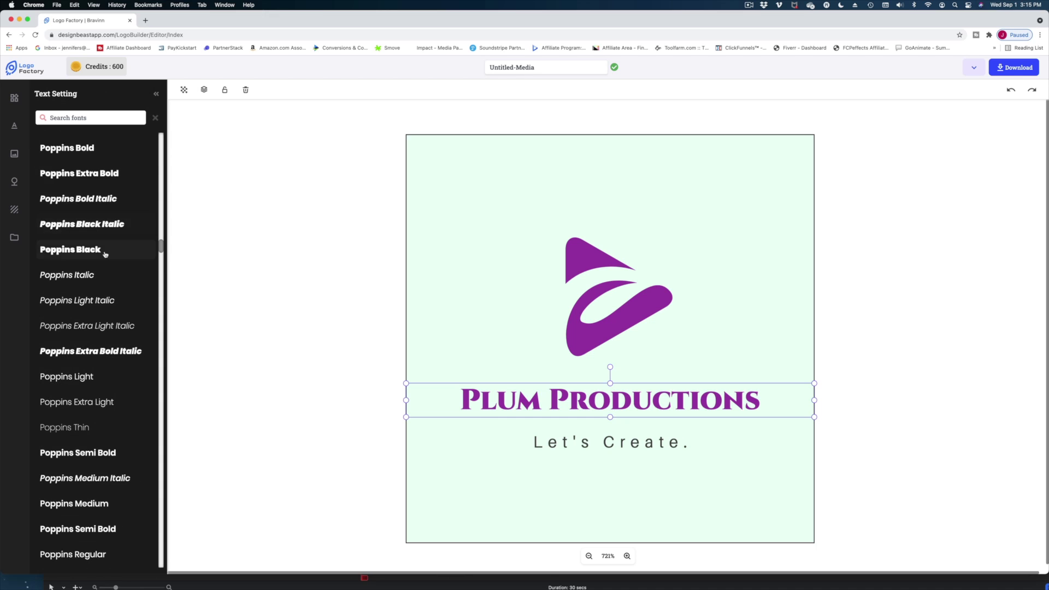
{"action": "left_click", "coordinate": [100, 252]}
{"action": "left_click", "coordinate": [611, 440]}
- Move Plum Productions above the icon, Let's Create. below it, and centre the icon
{"action": "left_click_drag", "start_coordinate": [626, 402], "coordinate": [626, 225]}
{"action": "left_click_drag", "start_coordinate": [585, 445], "coordinate": [595, 378]}
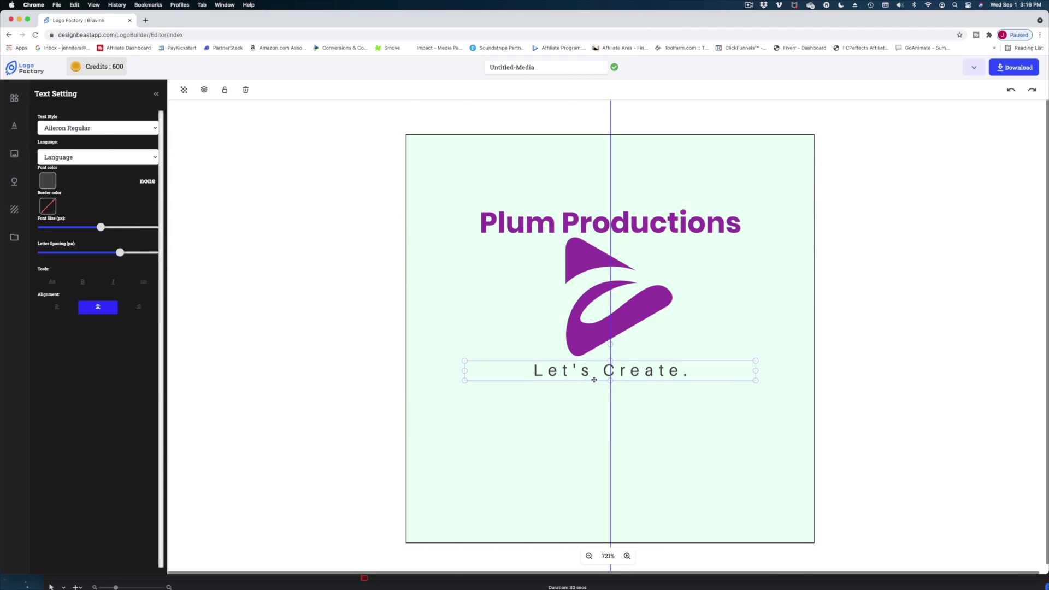
{"action": "left_click_drag", "start_coordinate": [637, 223], "coordinate": [637, 218]}
{"action": "left_click_drag", "start_coordinate": [607, 372], "coordinate": [608, 393]}
{"action": "left_click_drag", "start_coordinate": [613, 306], "coordinate": [611, 350]}
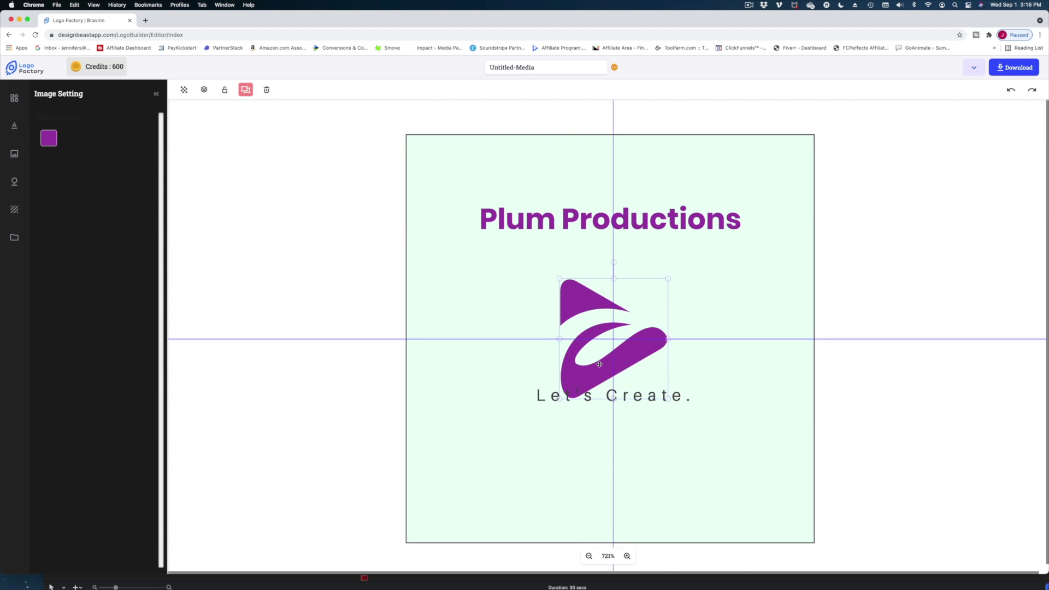
- Lower Let's Create. slightly and bring Plum Productions down closer to the icon
{"action": "left_click_drag", "start_coordinate": [538, 394], "coordinate": [538, 420]}
{"action": "left_click_drag", "start_coordinate": [610, 218], "coordinate": [610, 253]}
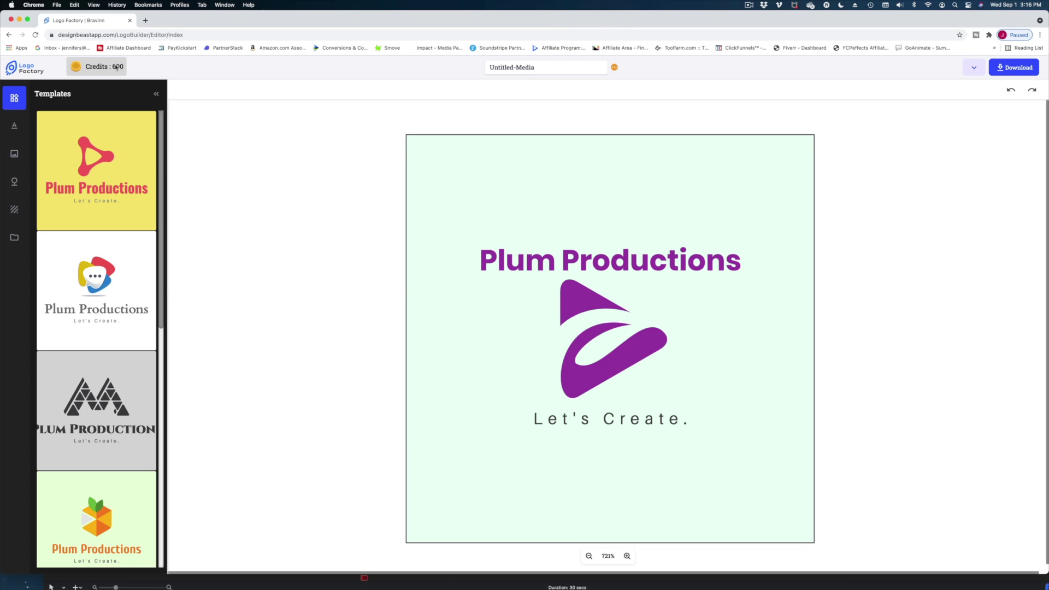
- Download the logo as a PNG file (Untitled-Media.png) and open it
{"action": "left_click", "coordinate": [1017, 68]}
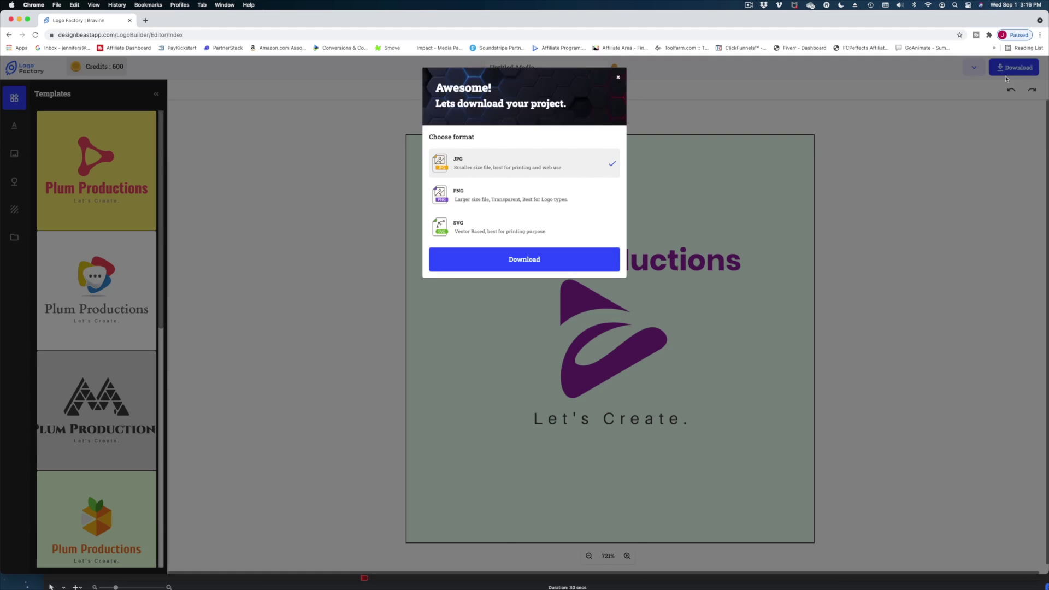
{"action": "left_click", "coordinate": [574, 197]}
{"action": "left_click", "coordinate": [565, 260]}
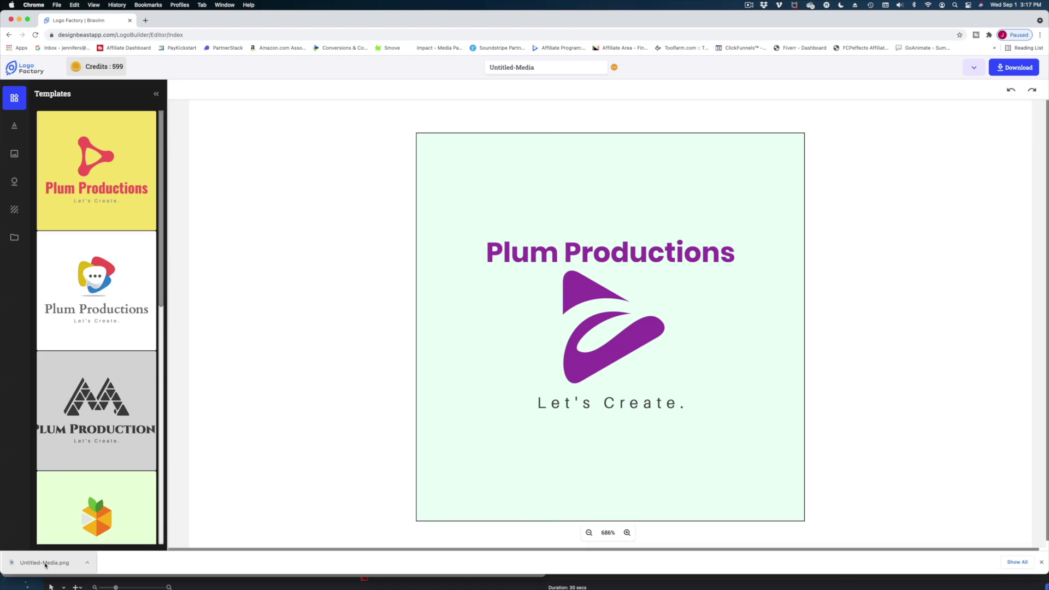
{"action": "left_click", "coordinate": [46, 564]}
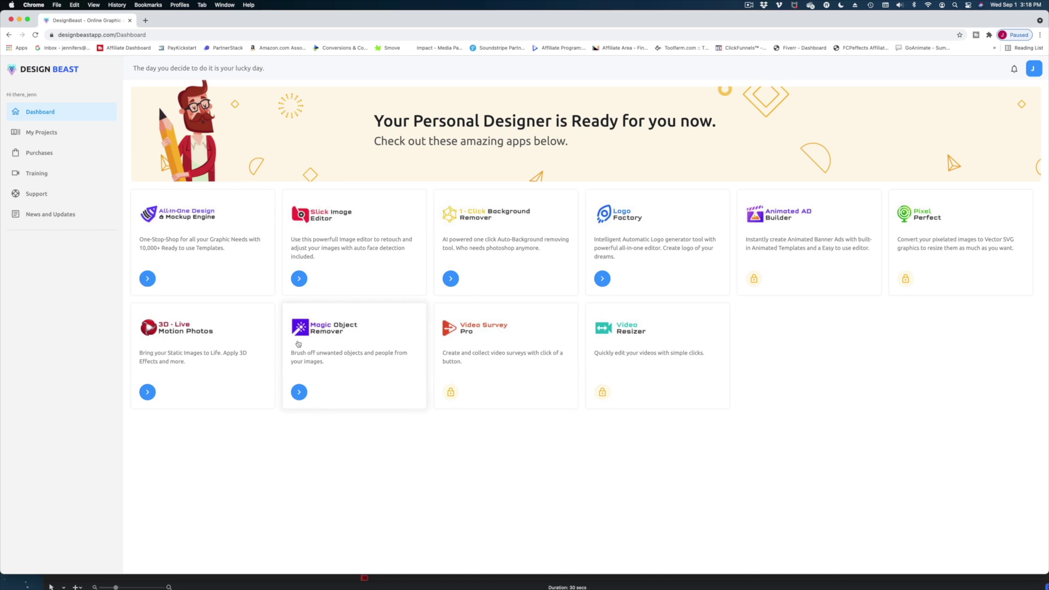
- Start Magic Object Remover from the dashboard and upload the beach photo
{"action": "left_click", "coordinate": [299, 393]}
{"action": "left_click", "coordinate": [328, 232]}
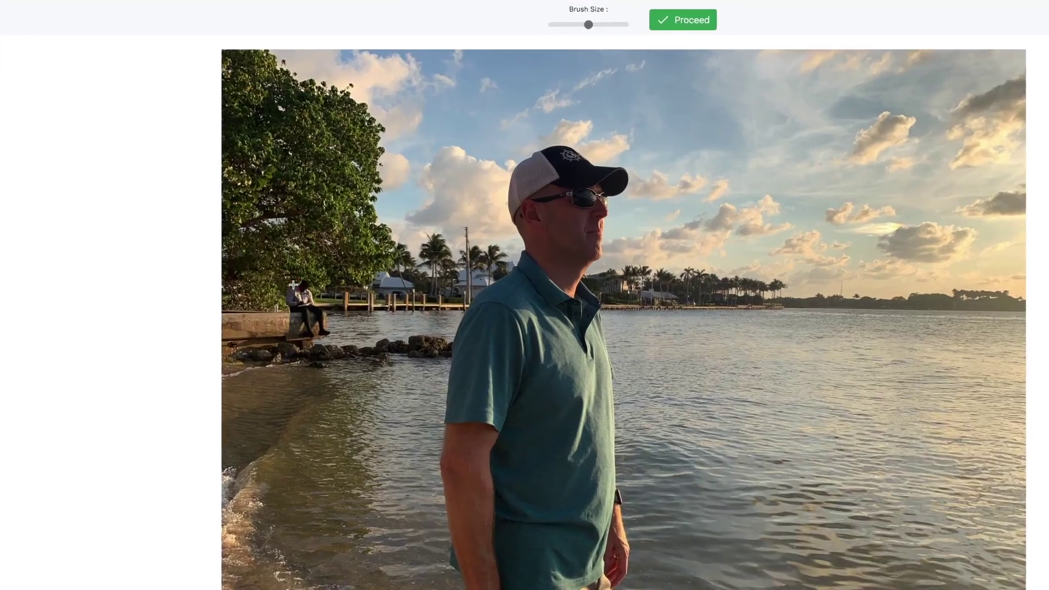
- Brush red over the person seated on the seawall at the photo's left
{"action": "left_click", "coordinate": [300, 299]}
{"action": "left_click_drag", "start_coordinate": [304, 289], "coordinate": [315, 308]}
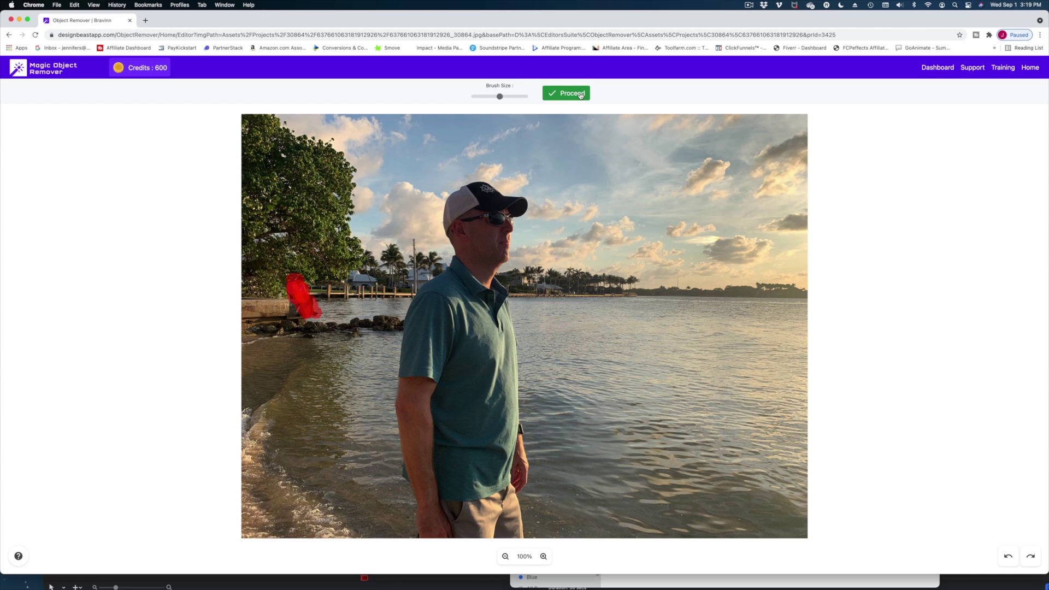
- Erase the marked figure, then download the cleaned photo as result.jpg and open it
{"action": "left_click", "coordinate": [581, 95]}
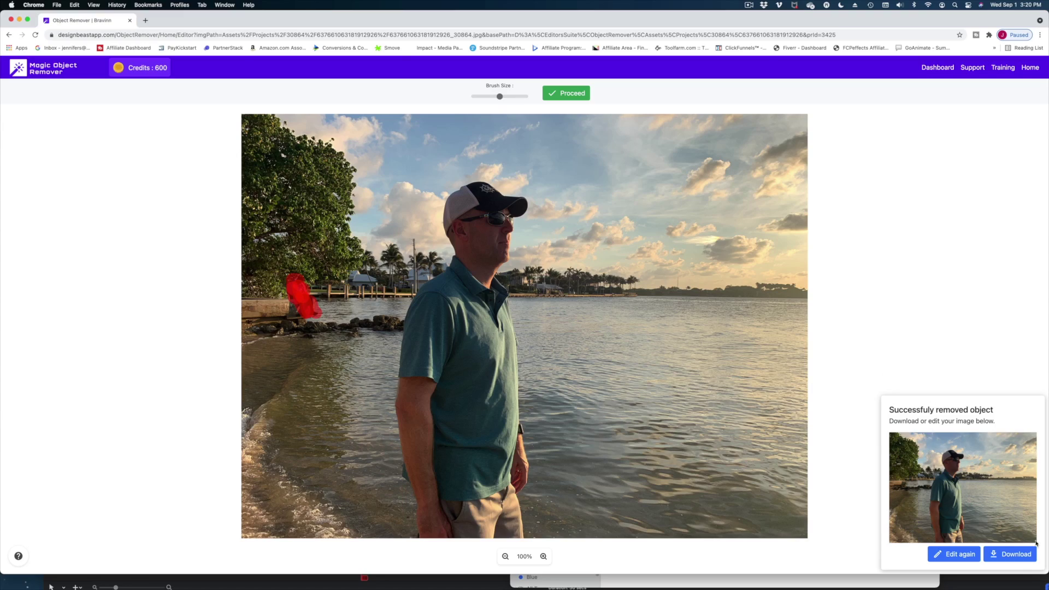
{"action": "left_click", "coordinate": [1003, 555]}
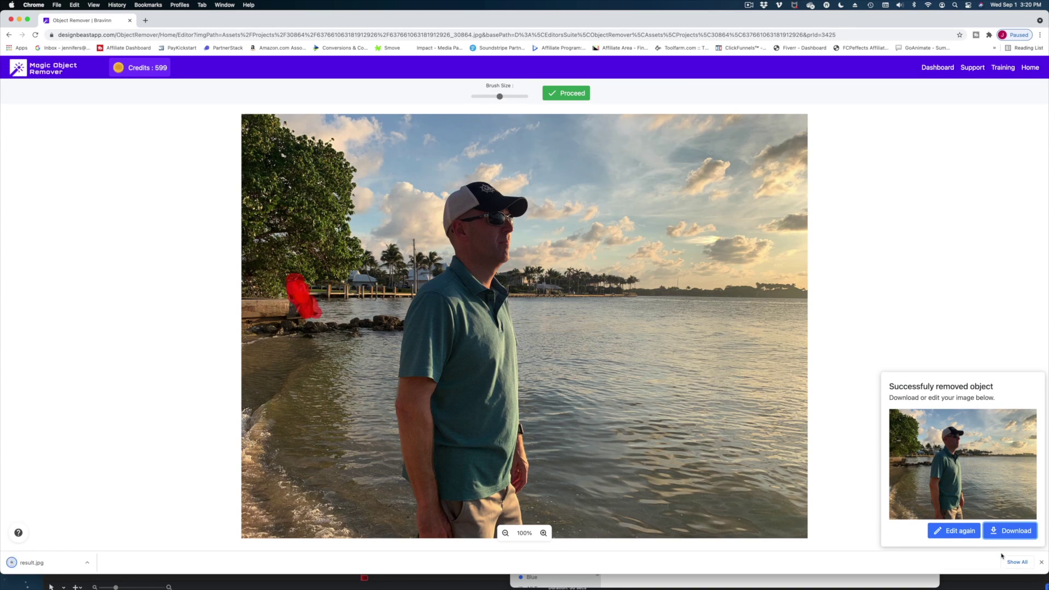
{"action": "left_click", "coordinate": [47, 563]}
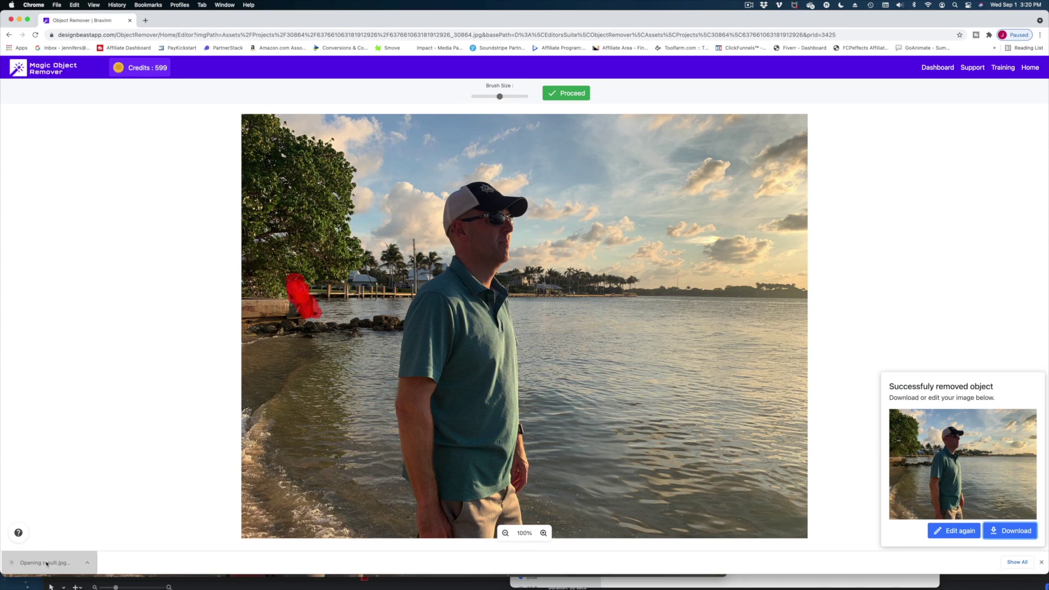